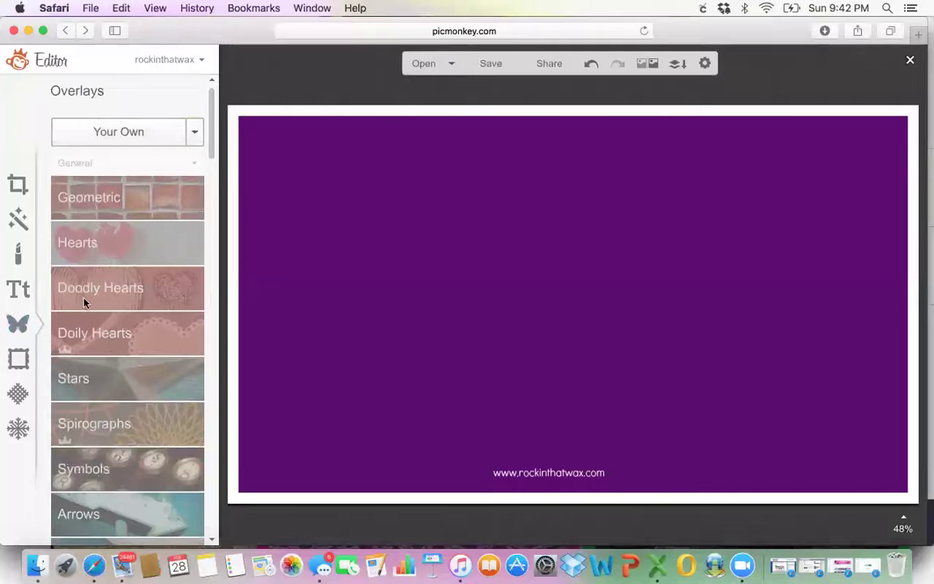
Try the Blank gold stripes with website image from Dropbox as an overlay on the purple canvas, and delete it
left_click(195, 132)
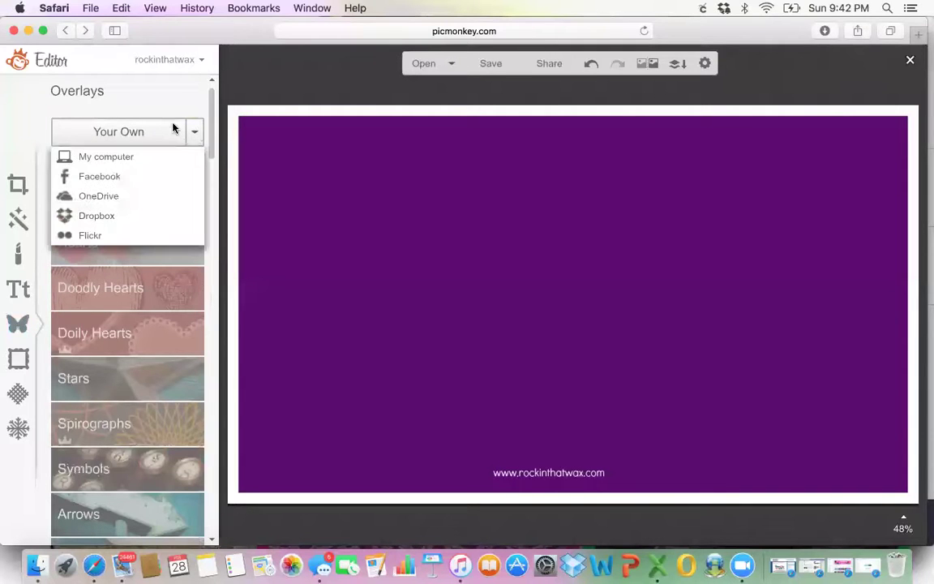
left_click(124, 162)
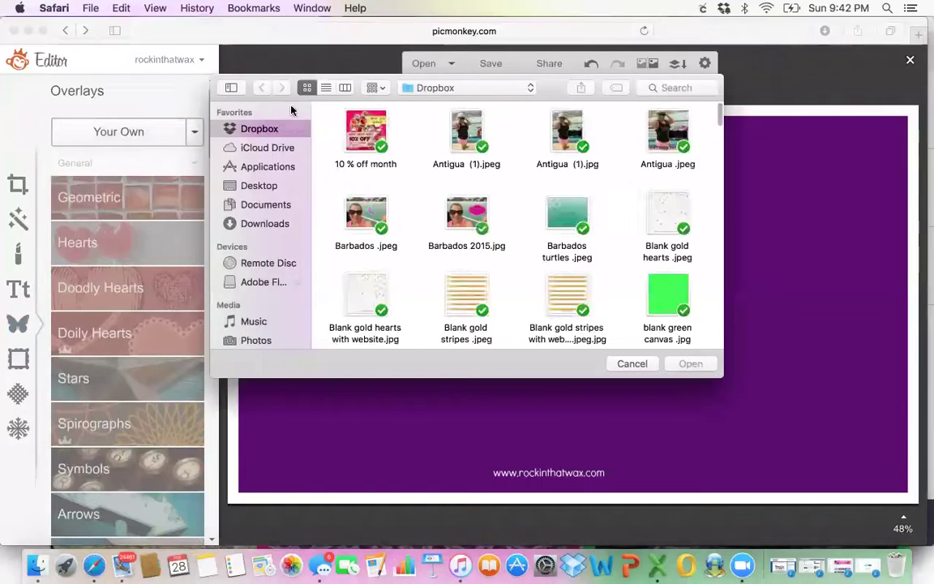
double_click(568, 294)
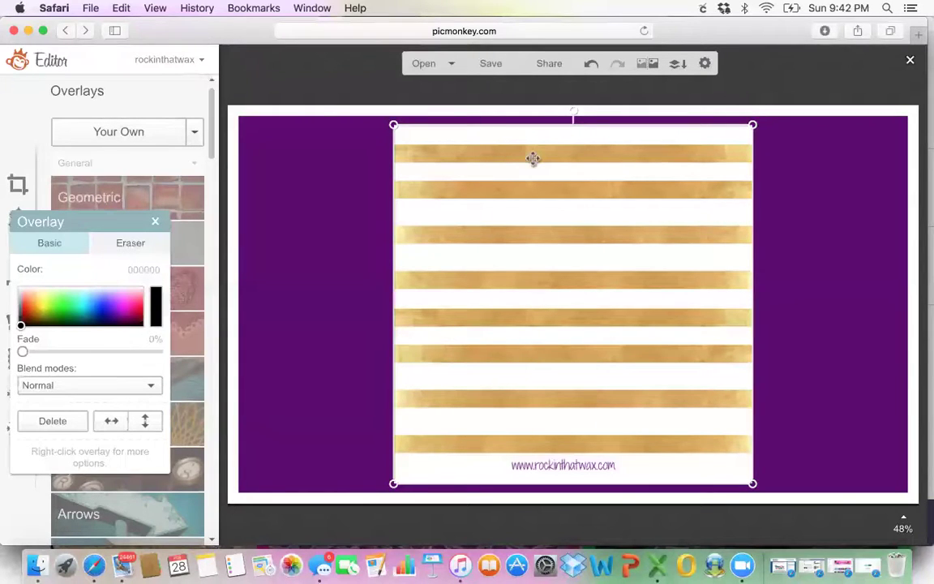
left_click(155, 221)
left_click(578, 148)
key("BackSpace")
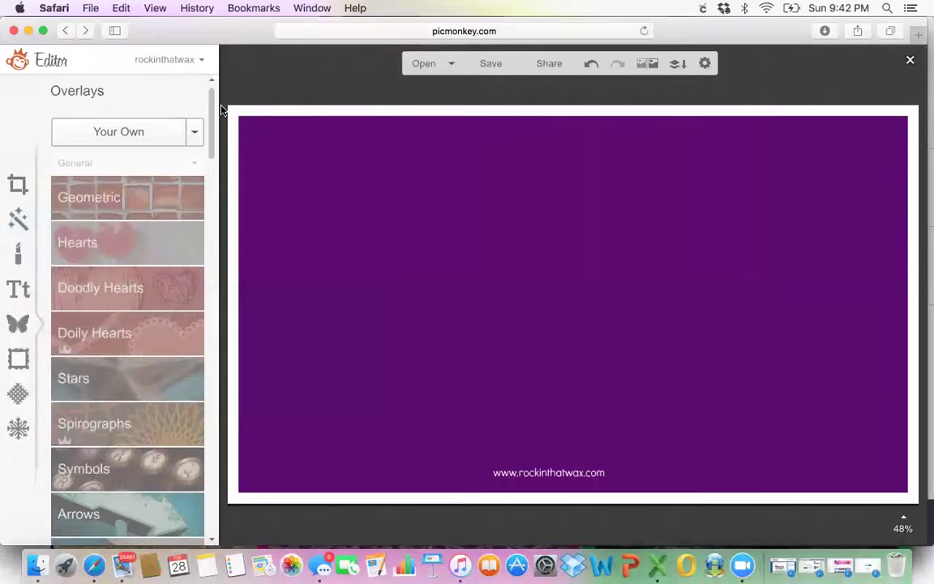
Try the blank pink canvas with purple edges from Dropbox as an overlay on the purple canvas, and delete it
left_click(194, 135)
left_click(155, 155)
left_click_drag(719, 114, 719, 144)
double_click(568, 216)
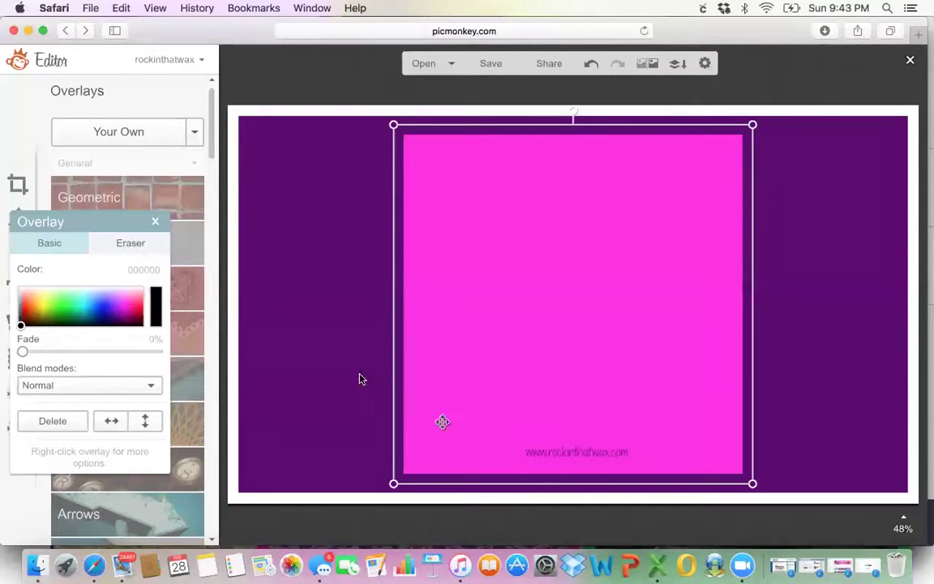
left_click(155, 222)
left_click(574, 187)
key("BackSpace")
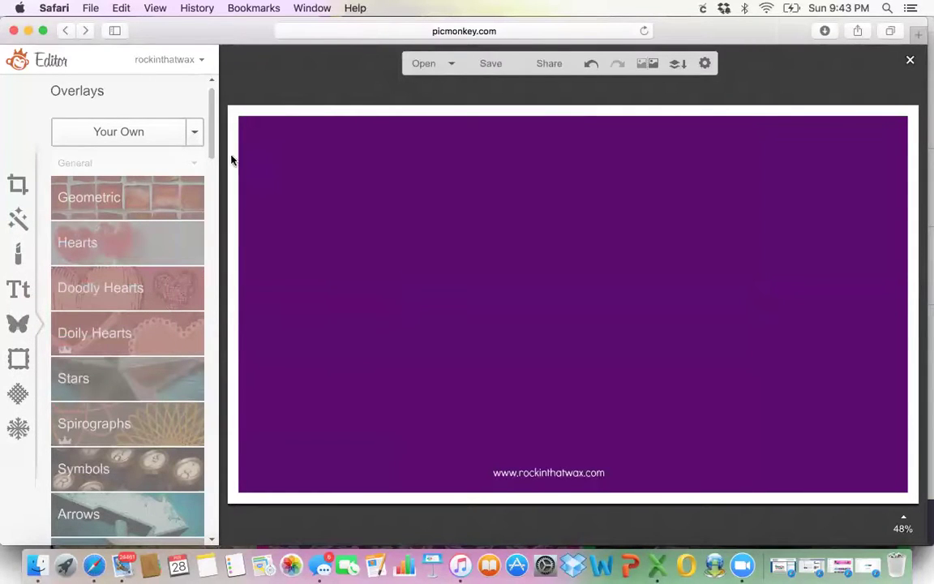
Add the Gold awesome with website image from the Dropbox folder as an overlay on the purple canvas
left_click(195, 130)
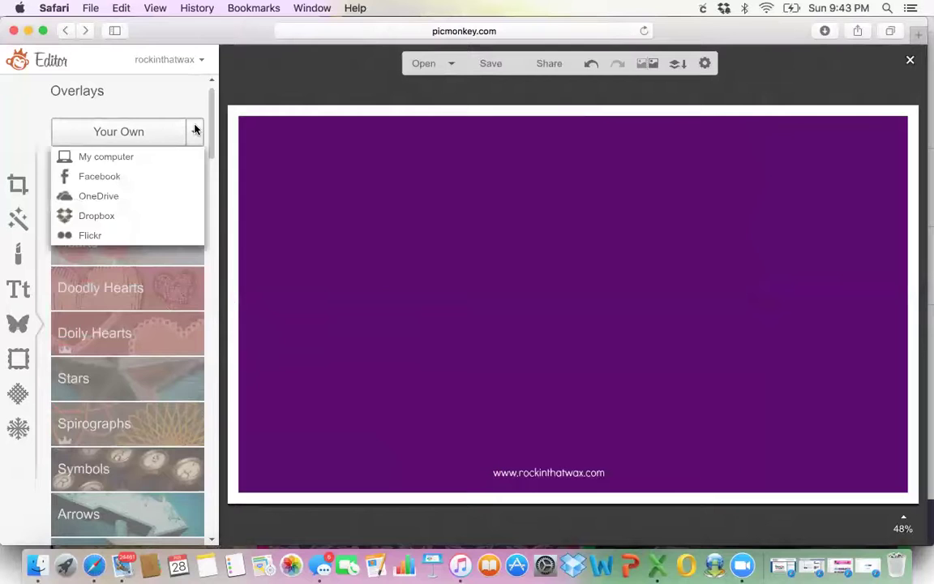
left_click(160, 161)
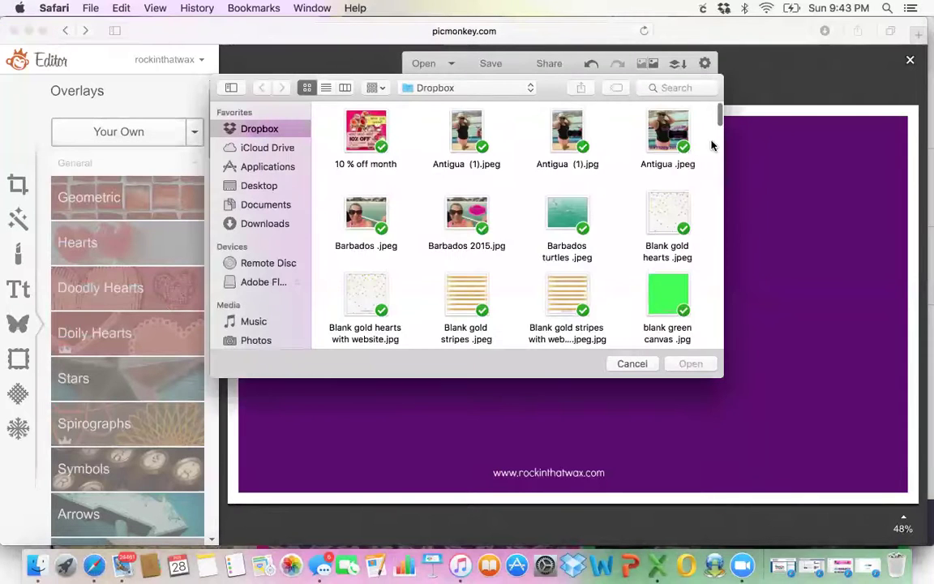
left_click_drag(718, 120, 720, 158)
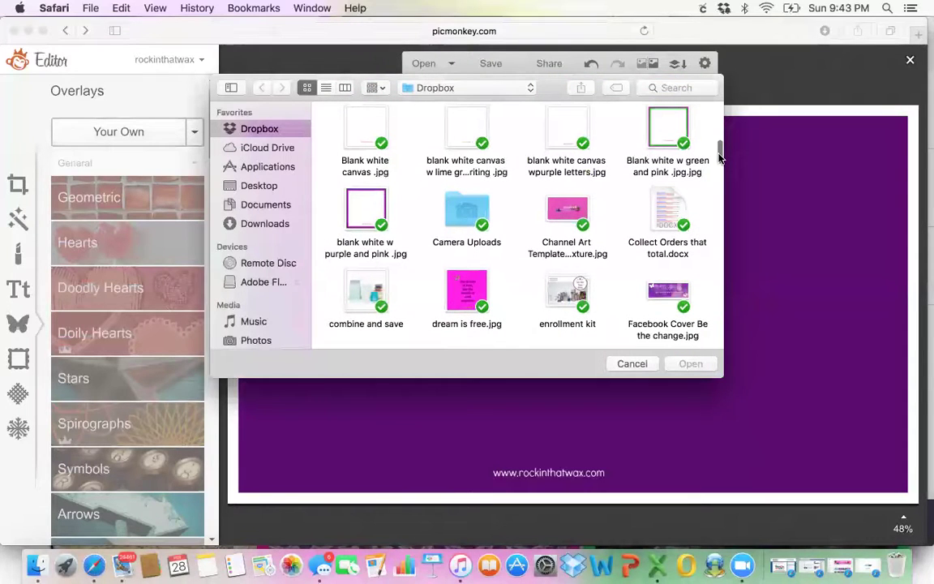
left_click_drag(720, 158, 720, 180)
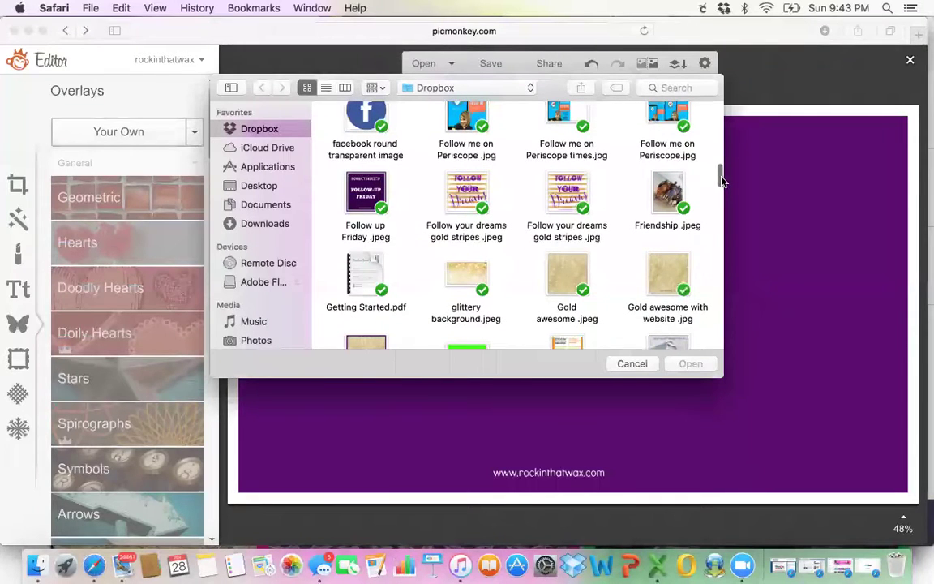
left_click_drag(720, 175, 720, 182)
left_click(668, 207)
double_click(668, 207)
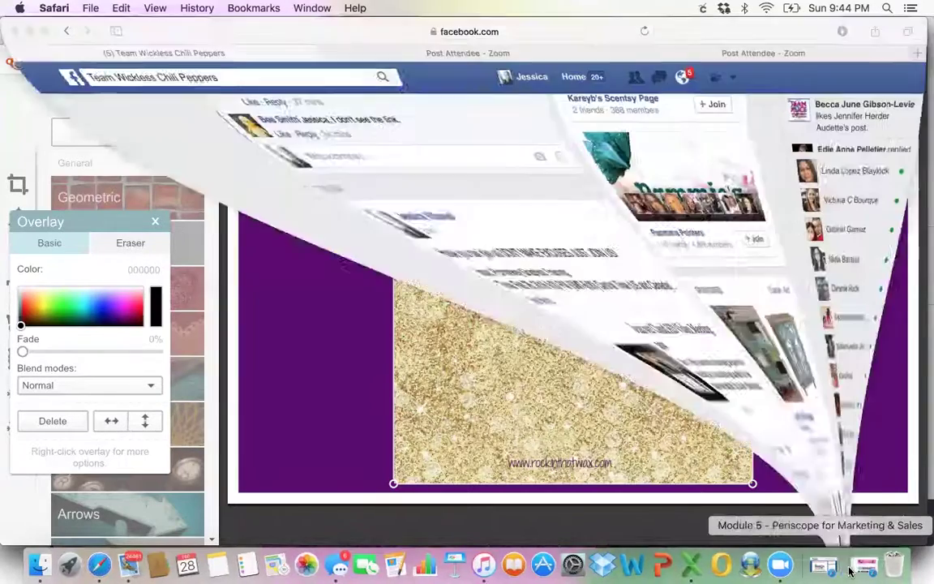
Restore the minimized browser window and view its Facebook group page and the two Zoom Post Attendee pages
left_click(849, 568)
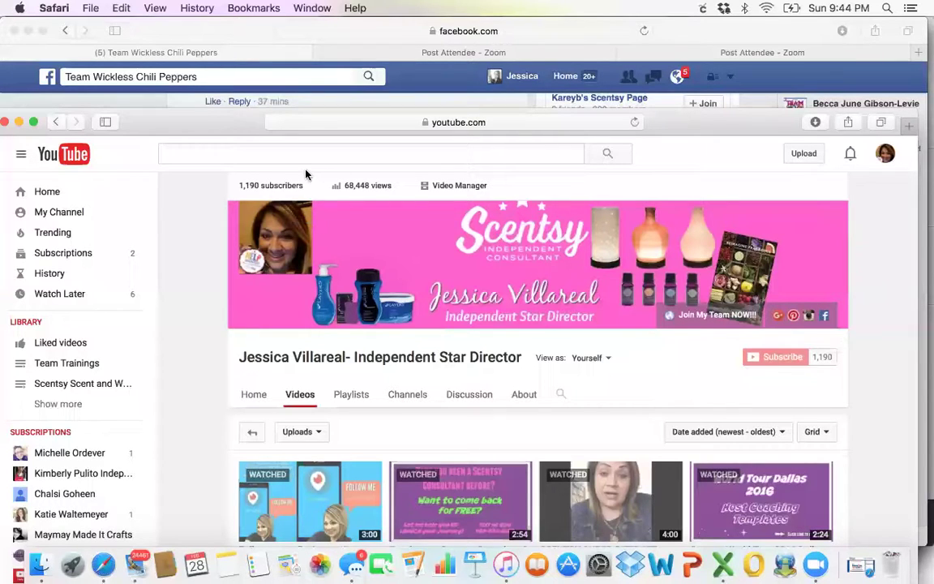
left_click(683, 78)
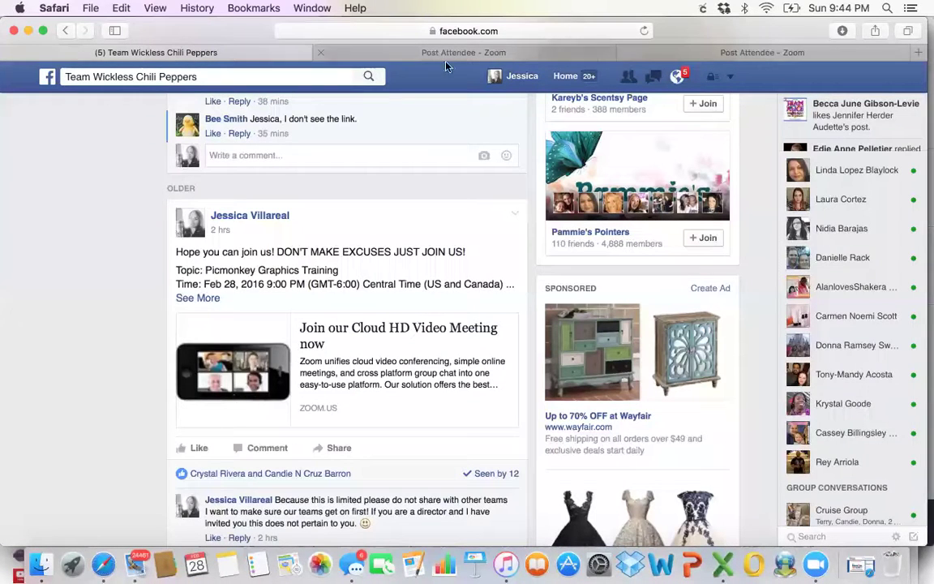
left_click(421, 50)
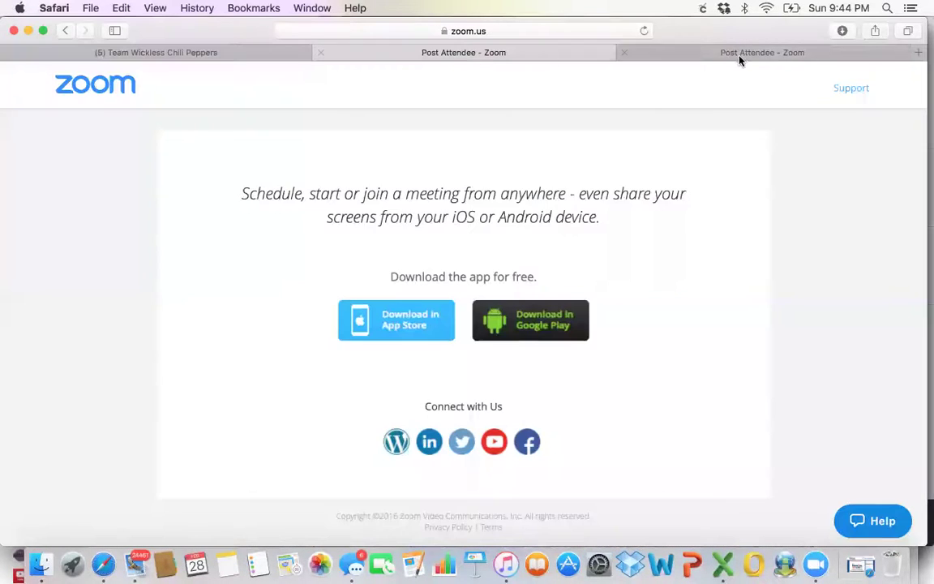
left_click(741, 57)
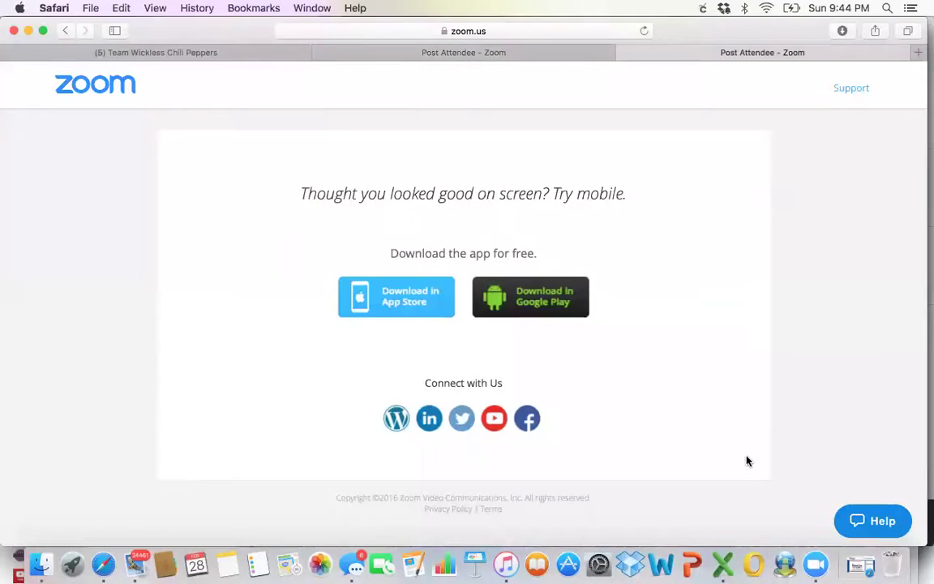
Minimize the browser windows behind the YouTube channel and move the YouTube window up until its whole page is in view
left_click(27, 30)
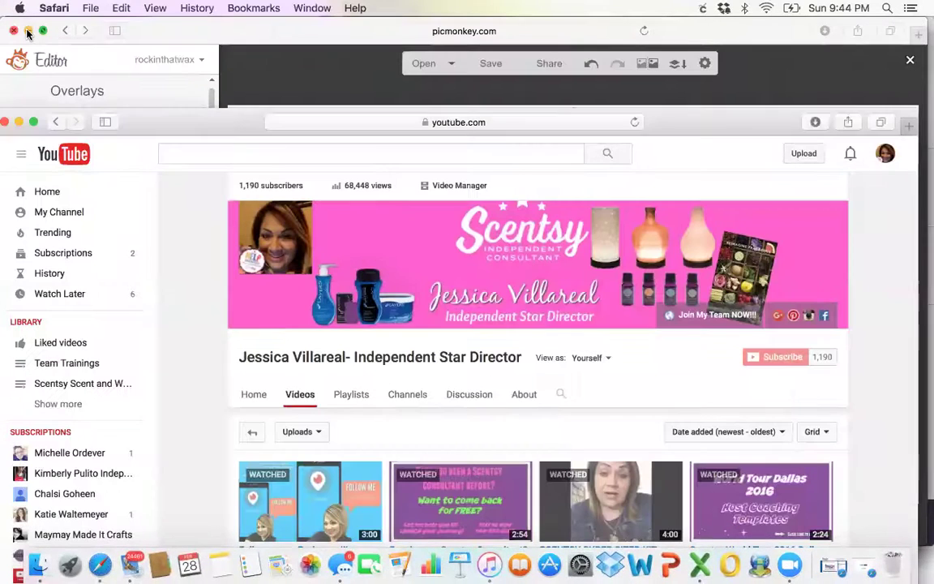
left_click(27, 30)
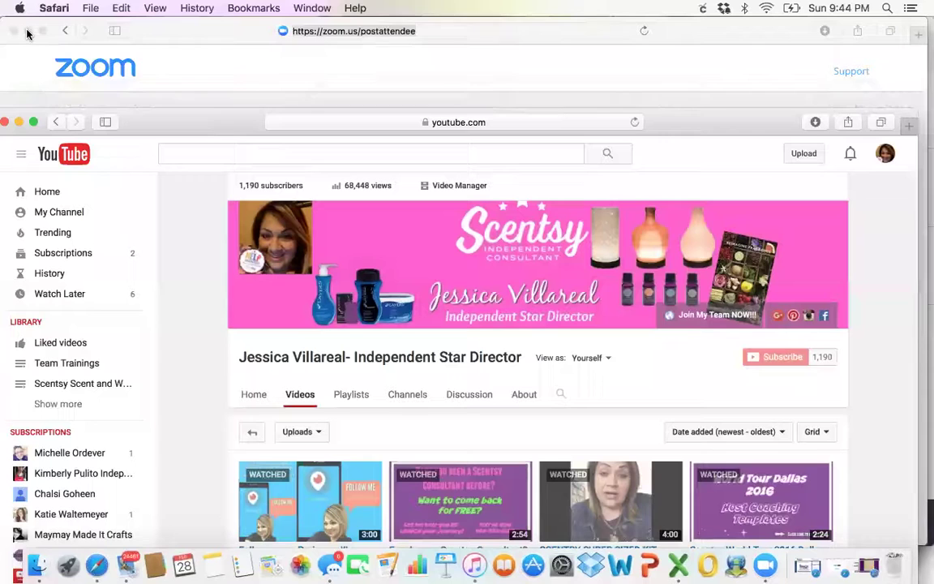
left_click(28, 30)
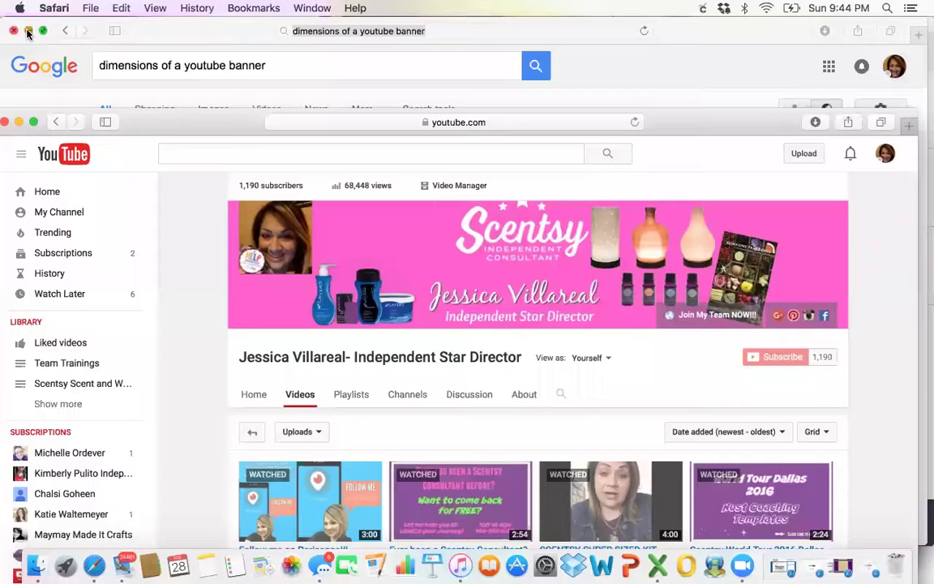
left_click(28, 32)
left_click(28, 33)
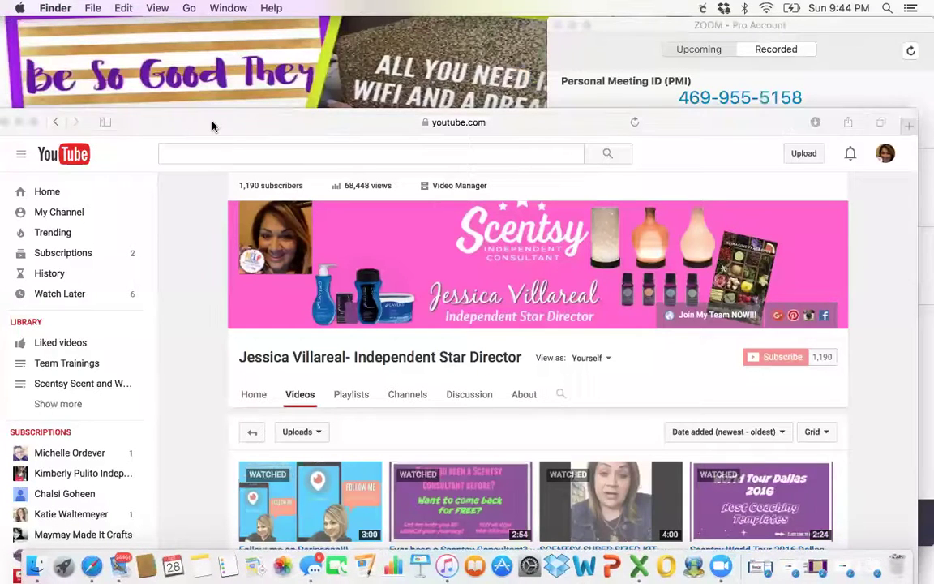
left_click_drag(196, 119, 211, 26)
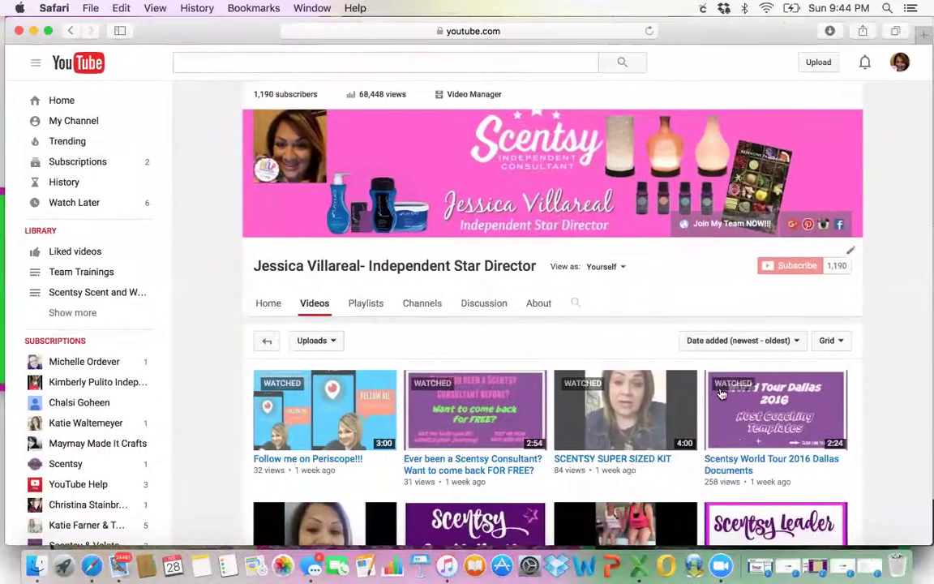
Switch back to the PicMonkey editor and delete the gold glitter overlay from the purple canvas
left_click(820, 569)
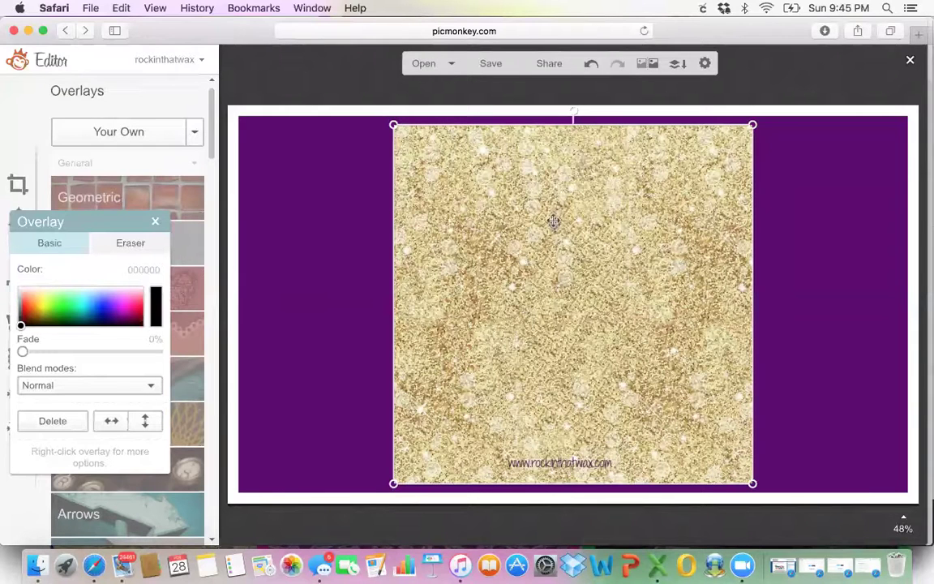
left_click(154, 224)
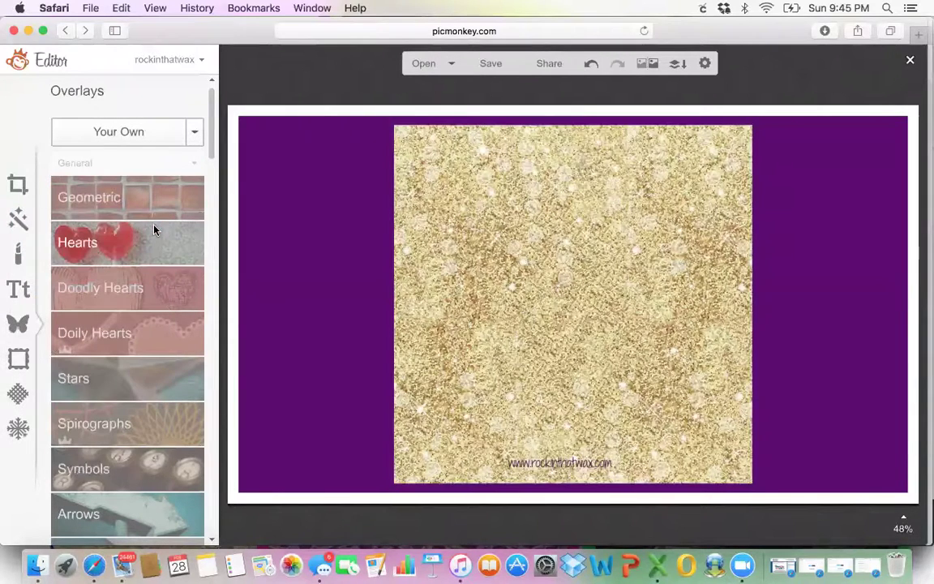
left_click(512, 268)
key("BackSpace")
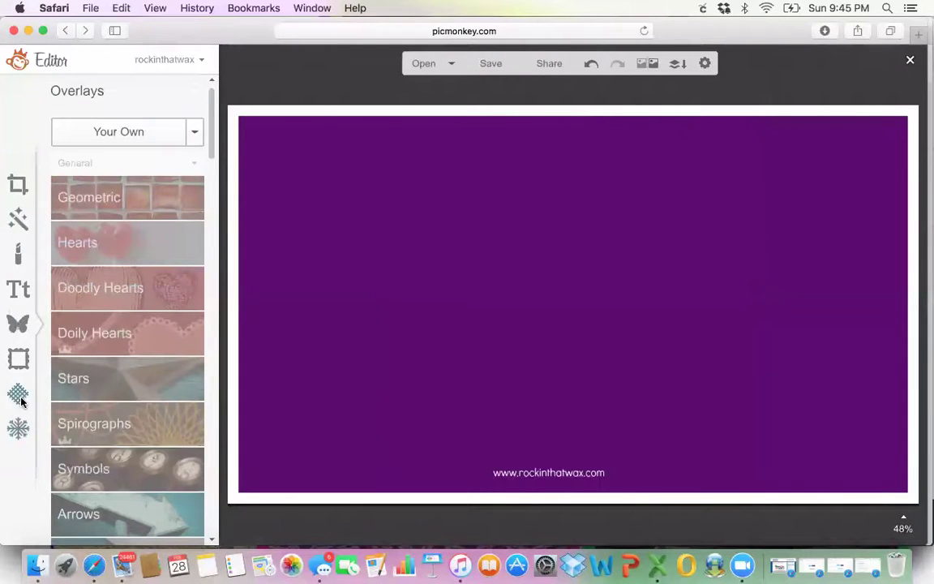
Show the Frames collection, and leave the purple canvas for the PicMonkey home page without saving the changes
left_click(17, 359)
left_click(18, 359)
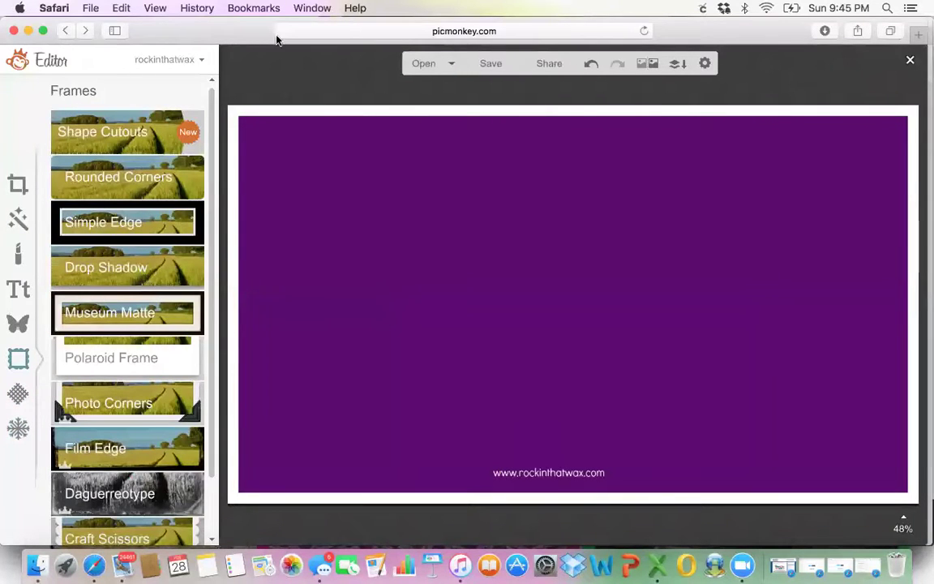
mouse_move(42, 51)
left_click(66, 30)
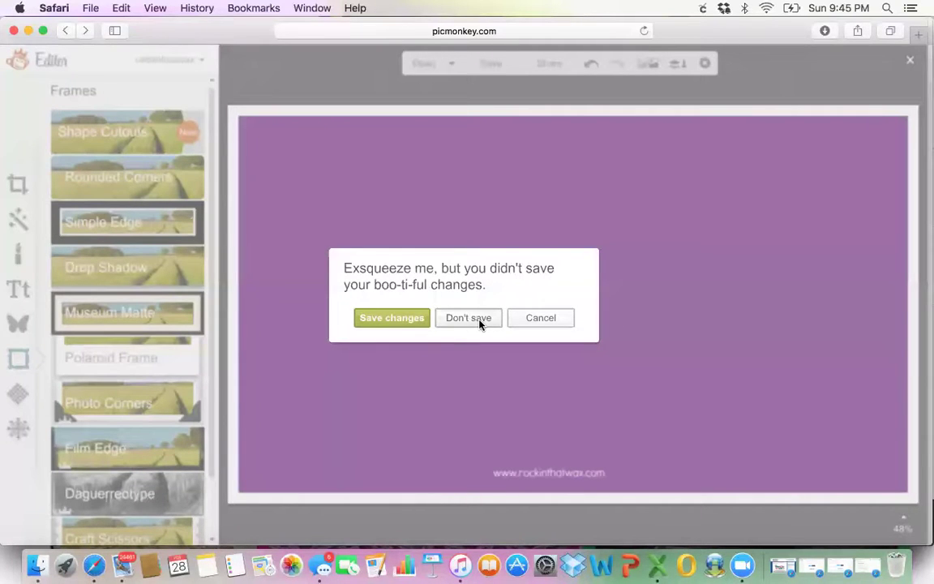
left_click(480, 324)
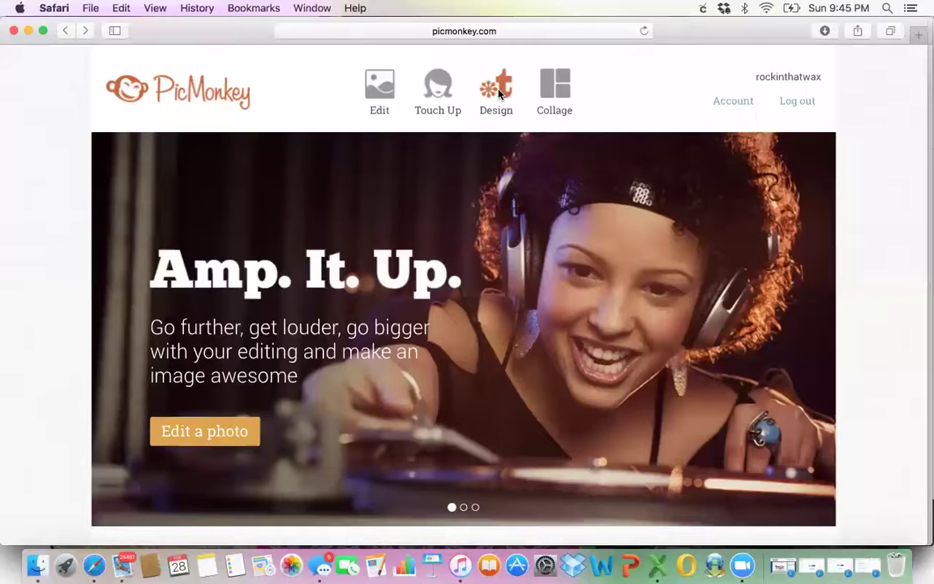
View the custom design size form, and open the blank pink canvas with stars image from Dropbox for editing
left_click(500, 94)
left_click(669, 204)
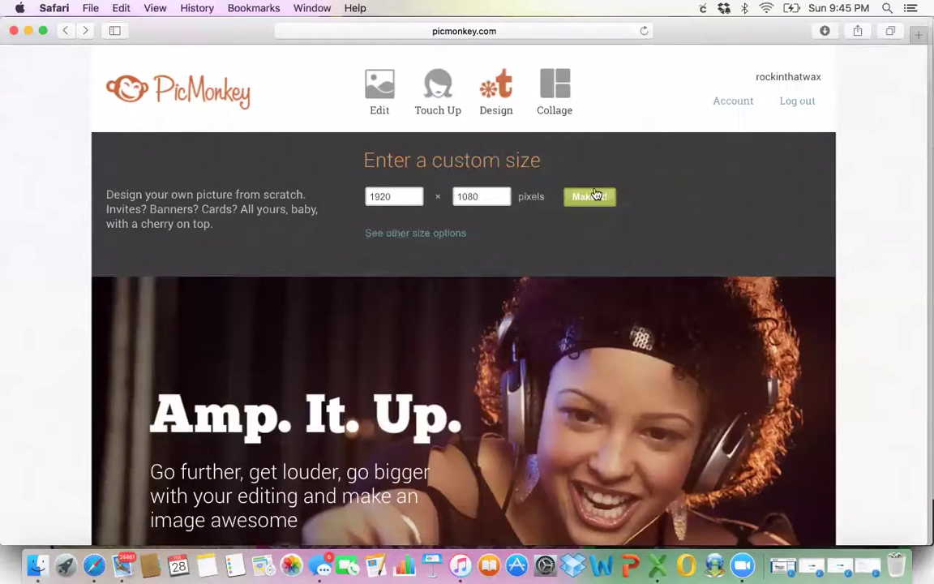
left_click(381, 96)
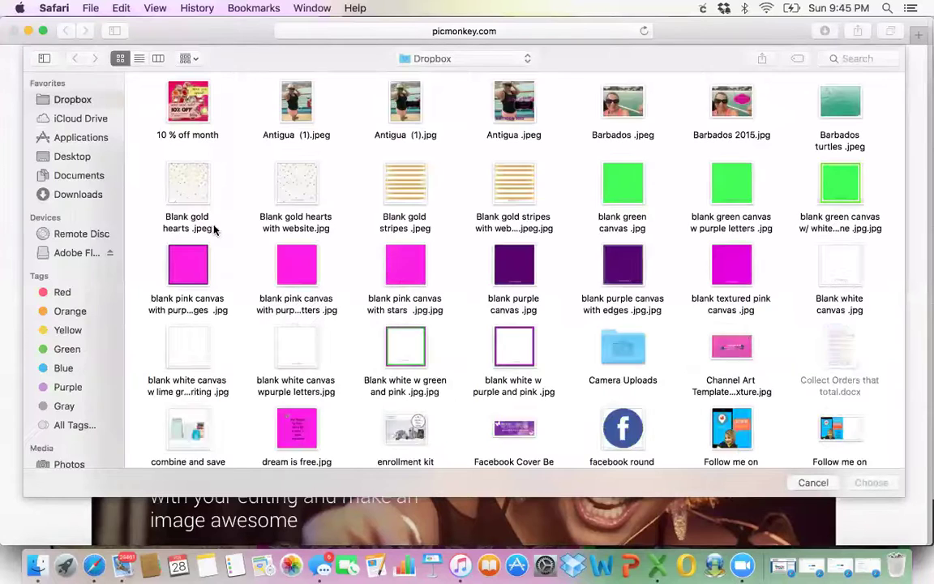
double_click(401, 270)
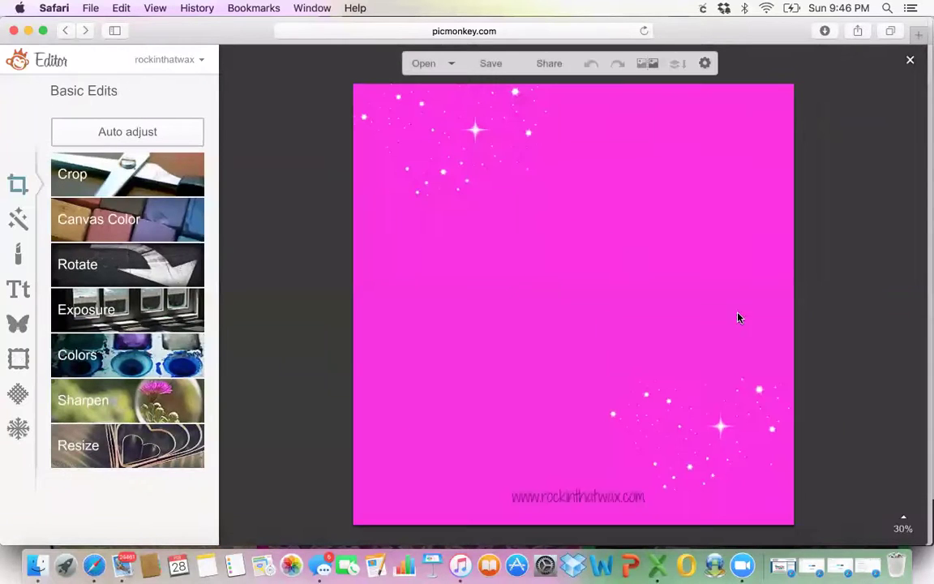
Add a Futura Medium text box reading "Quote" to the pink canvas and center-align its text
left_click(19, 287)
left_click(137, 133)
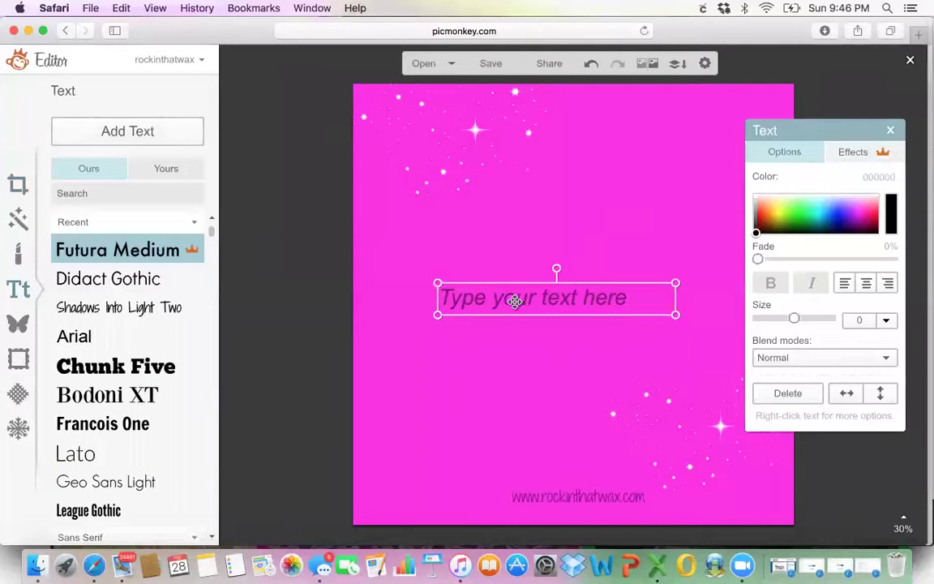
double_click(515, 301)
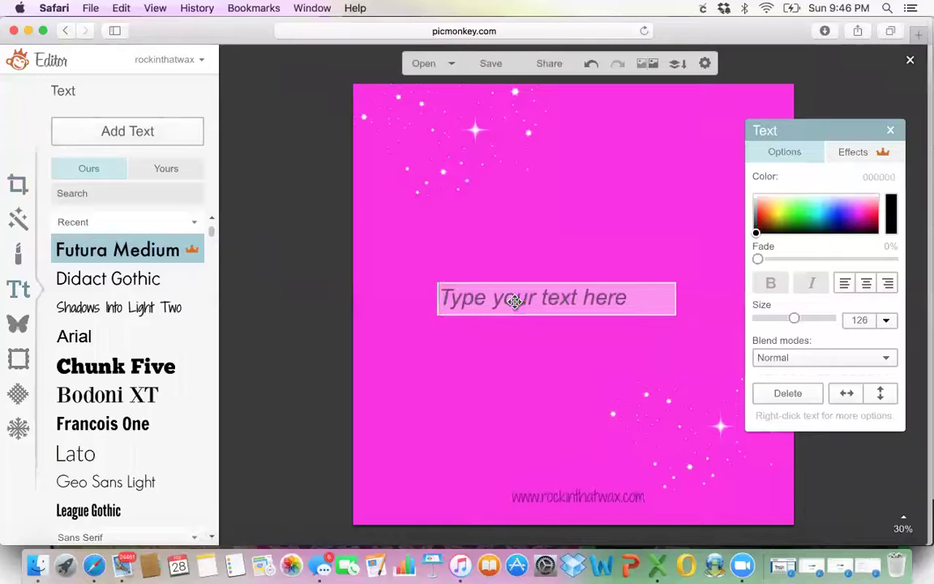
type("Quote")
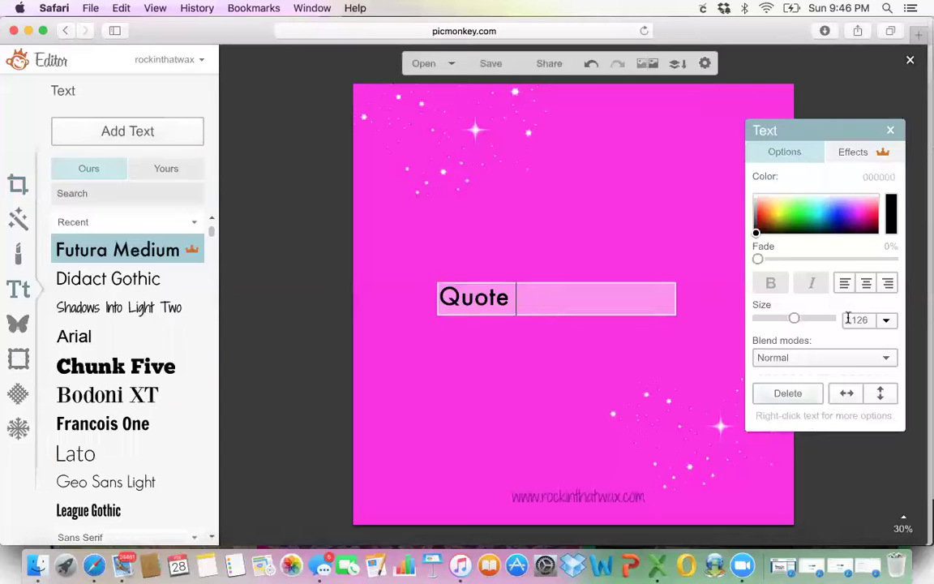
left_click(866, 283)
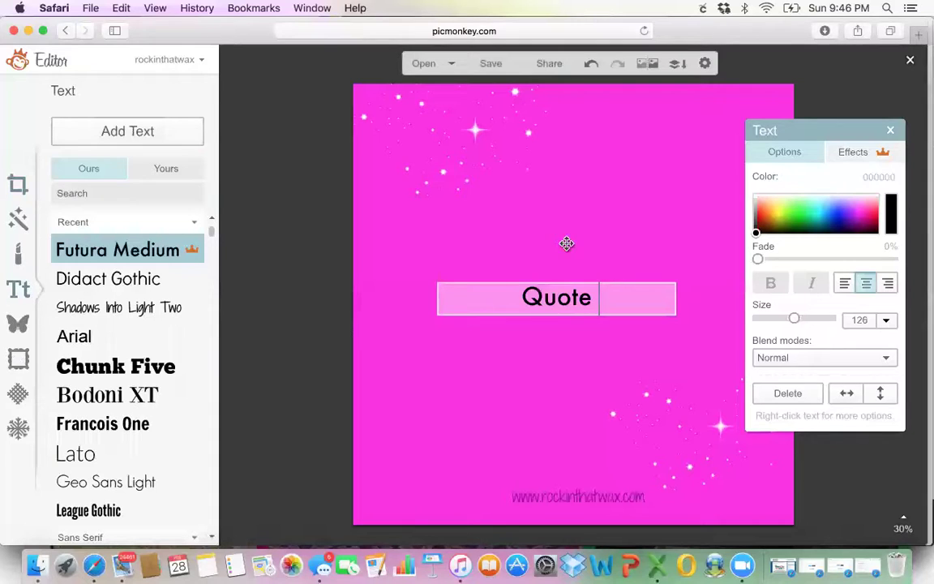
Leave the pink star canvas and return to the PicMonkey home page, discarding the unsaved text
left_click(66, 34)
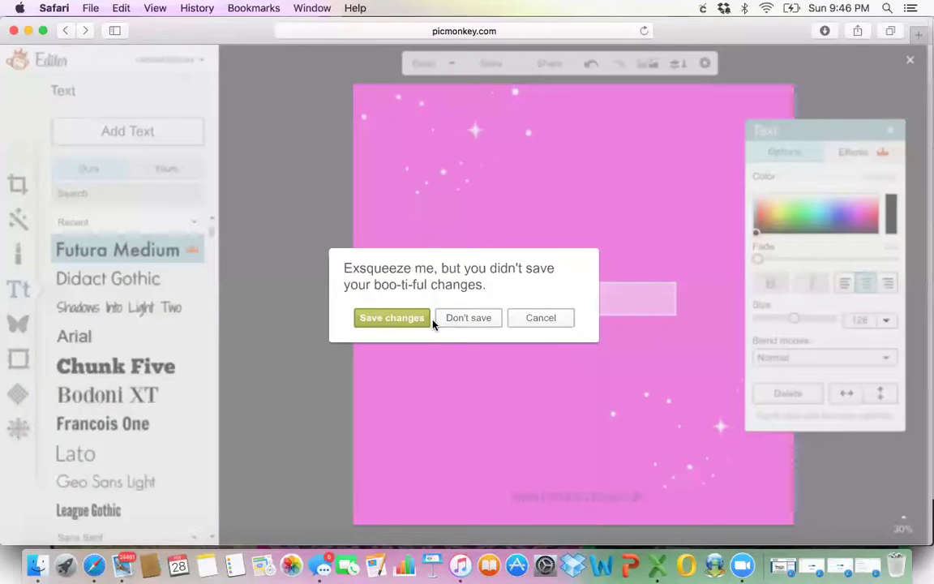
left_click(461, 318)
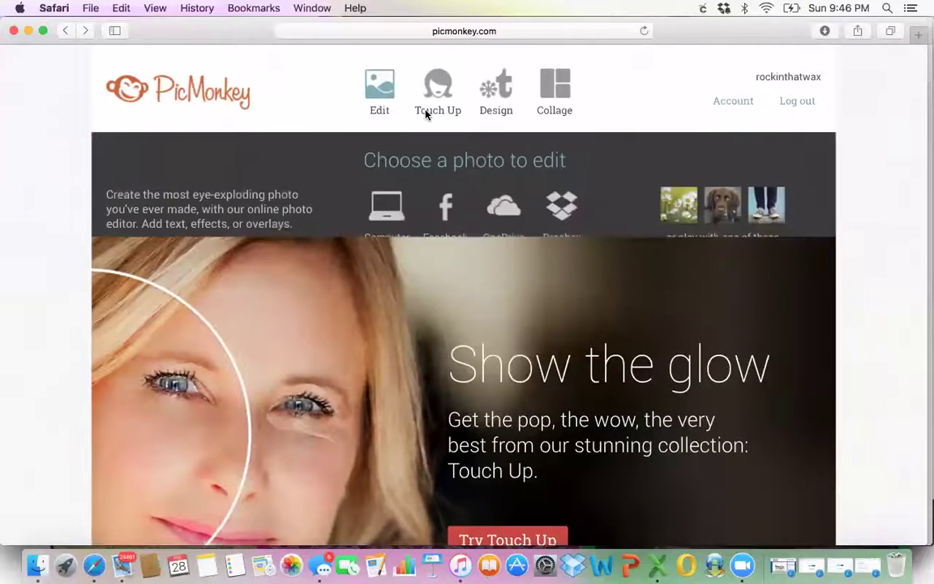
mouse_move(494, 94)
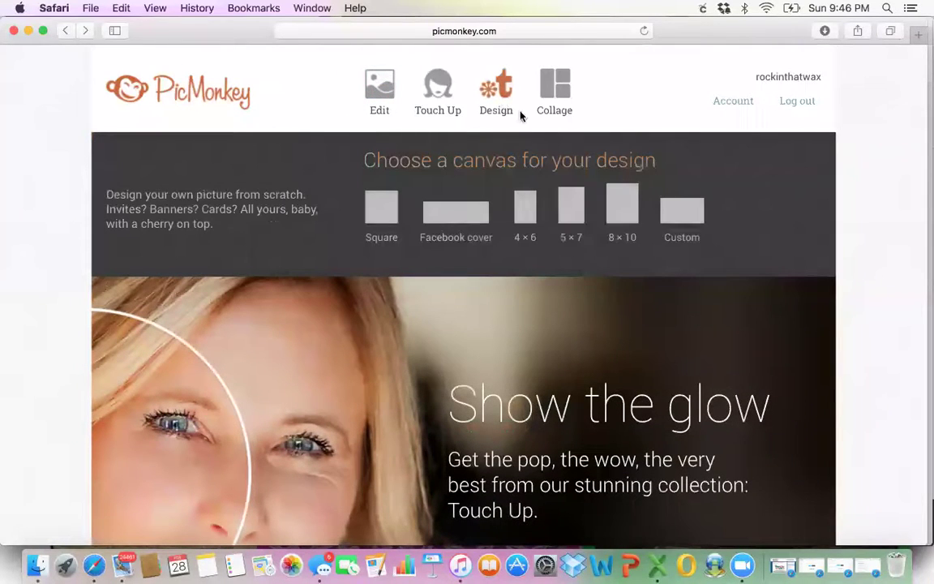
left_click(557, 86)
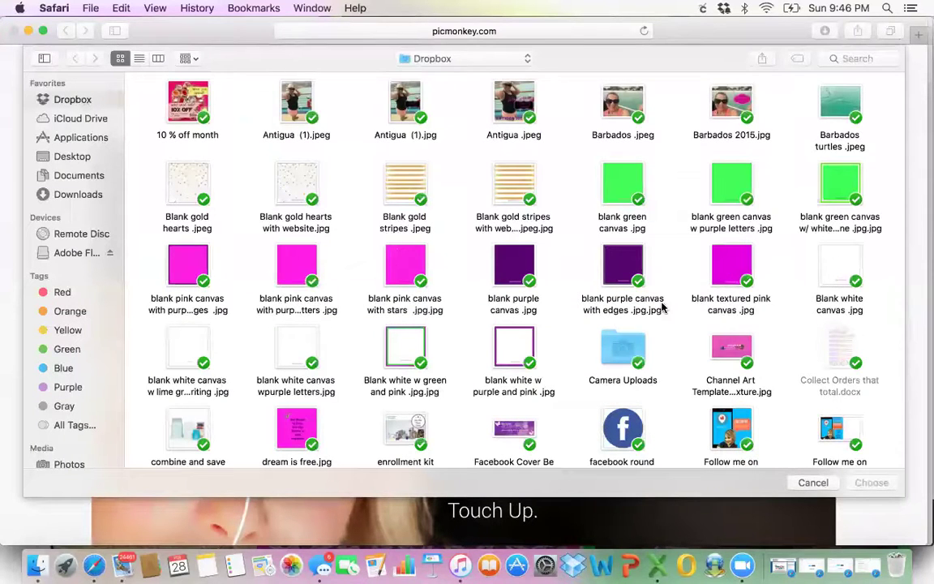
key("Down")
key("Down")
key("Down")
key("Down")
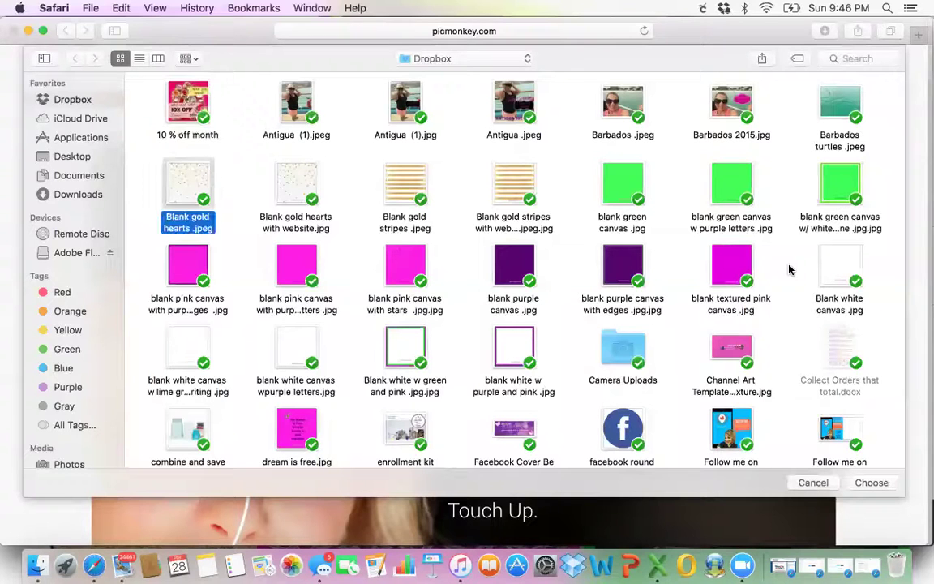
key("Down")
key("Down")
key("Down")
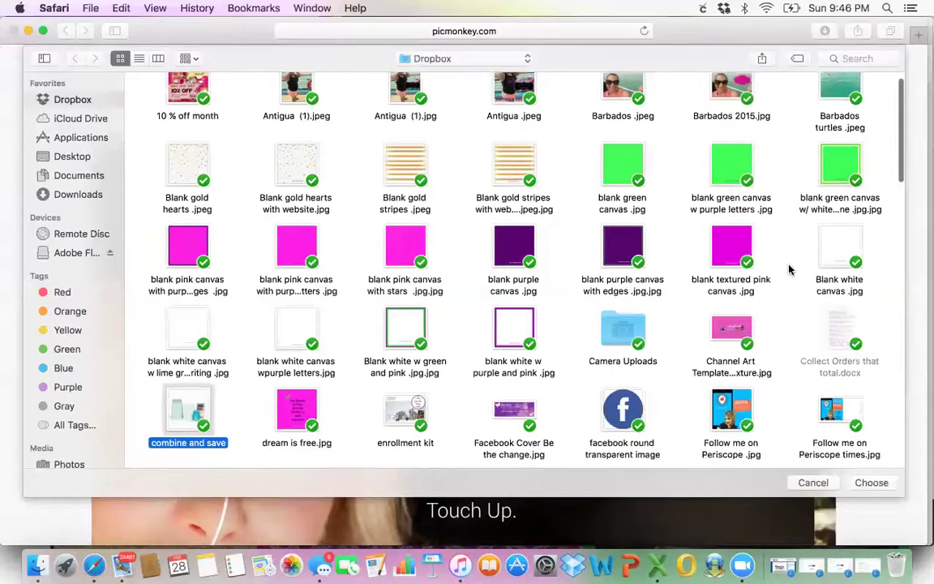
key("Down")
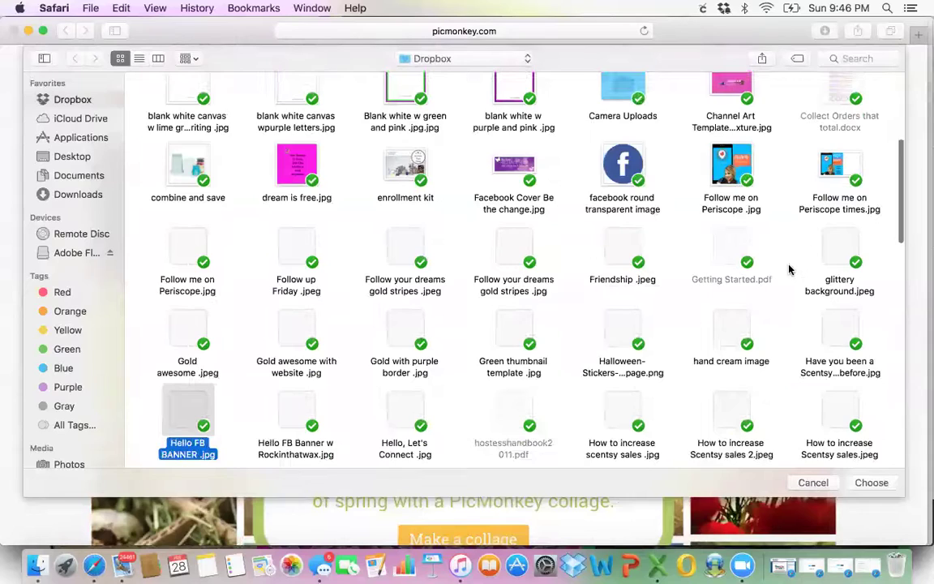
key("Down")
key("Down")
key("Down")
key("Down")
key("Down")
key("Down")
key("Down")
key("Down")
key("Down")
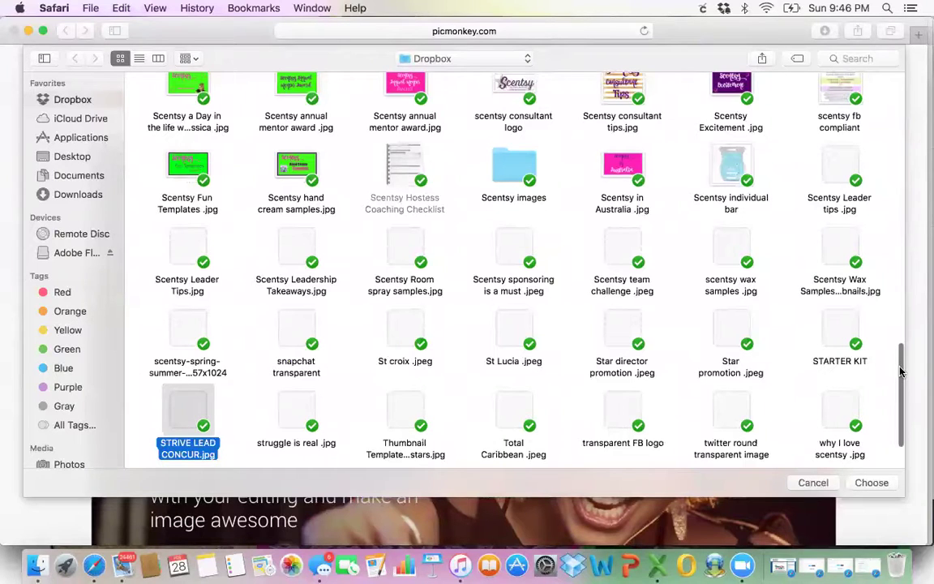
scroll(900, 370, "down", 1)
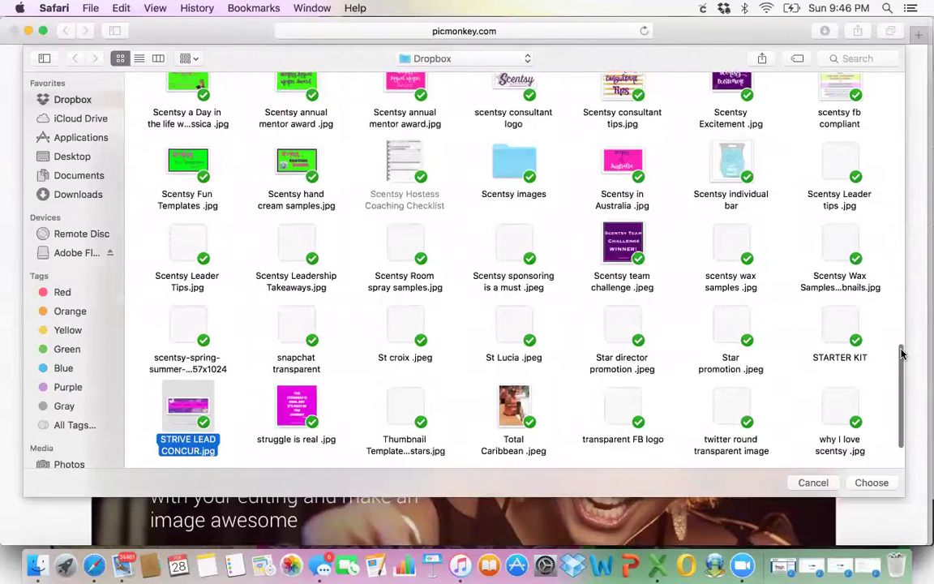
scroll(902, 363, "up", 3)
scroll(903, 354, "up", 1)
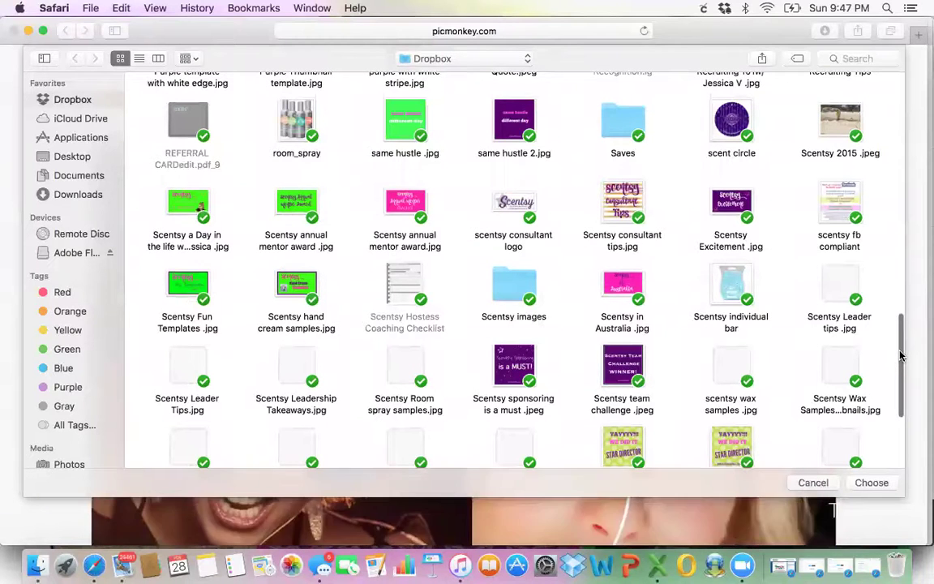
scroll(900, 324, "up", 2)
left_click_drag(900, 324, 899, 272)
scroll(898, 271, "up", 2)
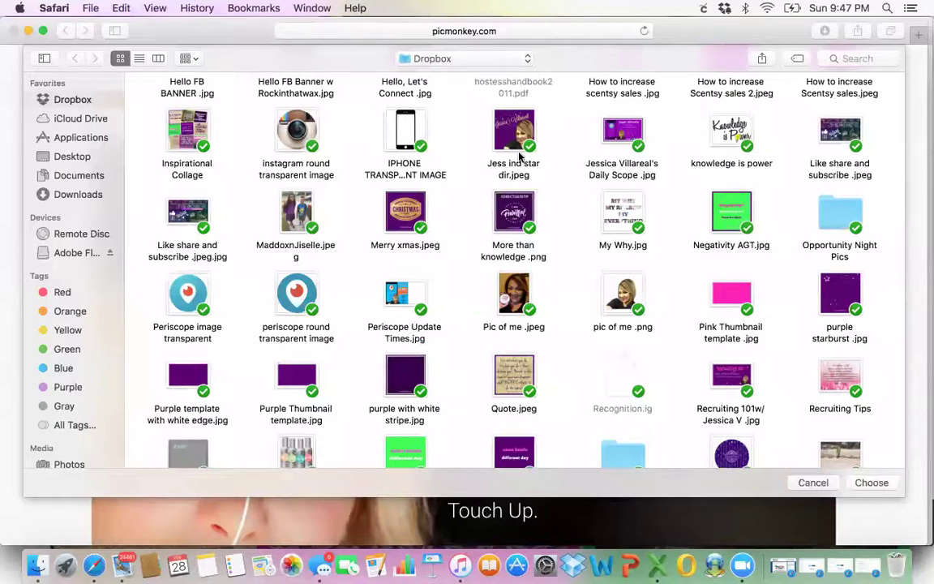
double_click(840, 137)
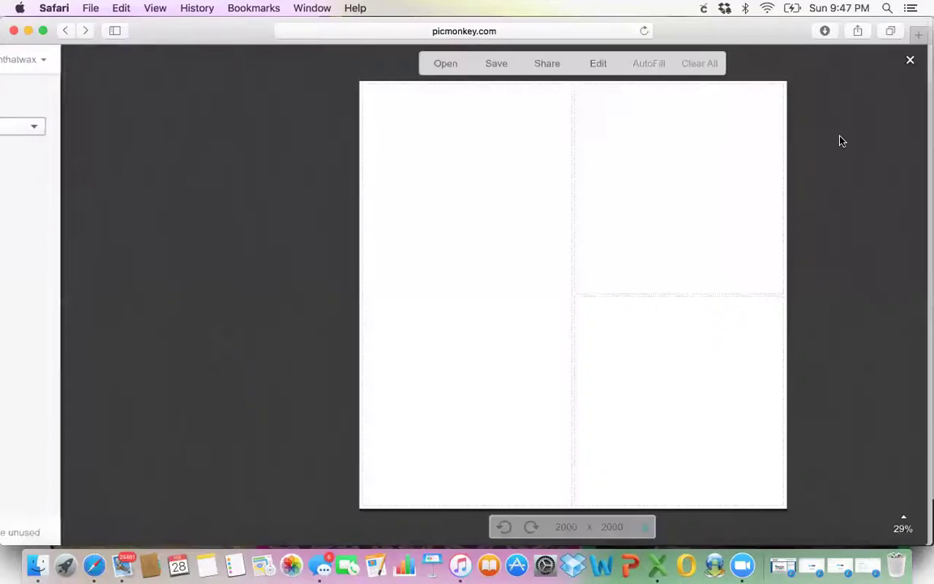
mouse_move(175, 178)
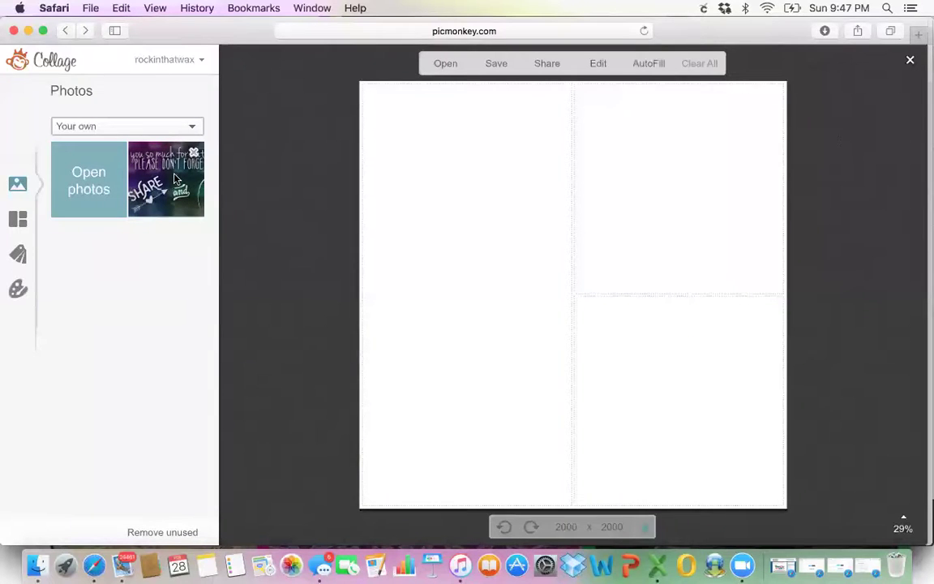
left_click(64, 30)
Open the image "Like share and subscribe .jpeg" from the Dropbox folder in the photo editor
mouse_move(381, 93)
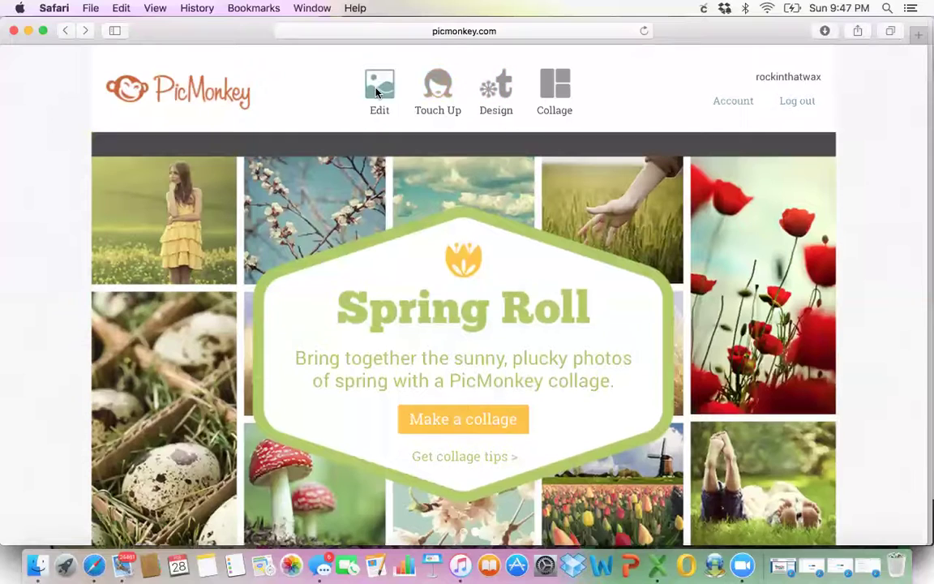
left_click(386, 209)
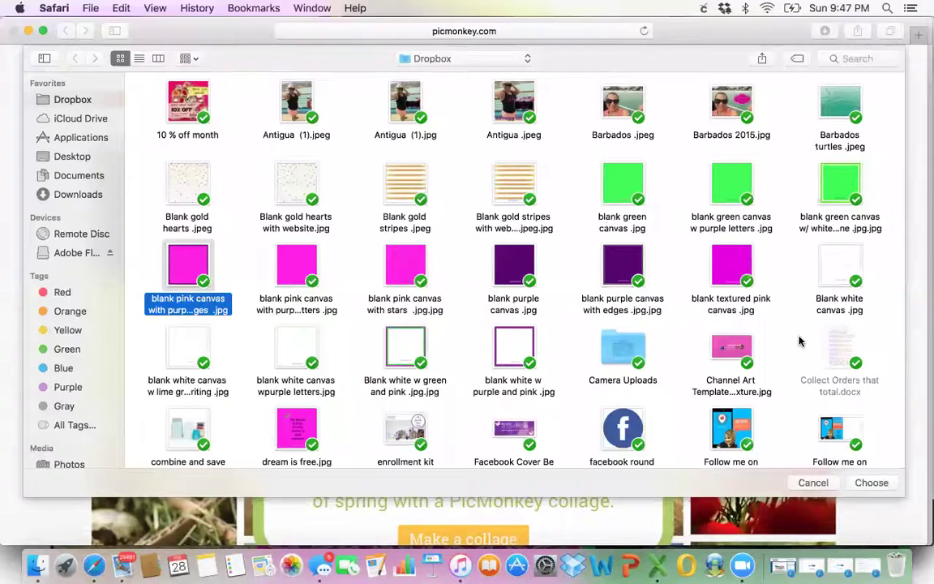
key("Down")
key("Down")
key("Down")
key("Down")
key("Down")
key("Down")
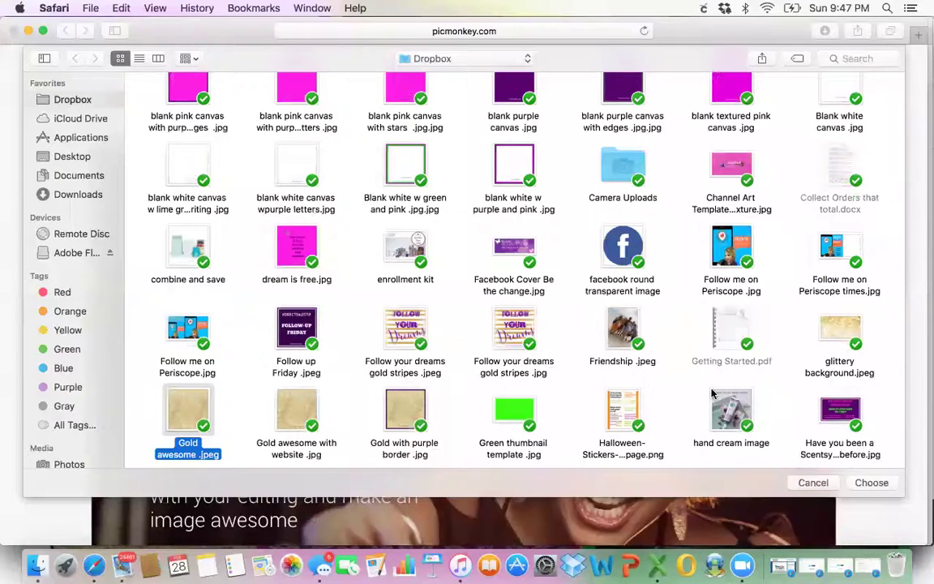
key("Down")
key("Down")
key("Down")
key("Down")
key("Down")
key("Down")
key("Down")
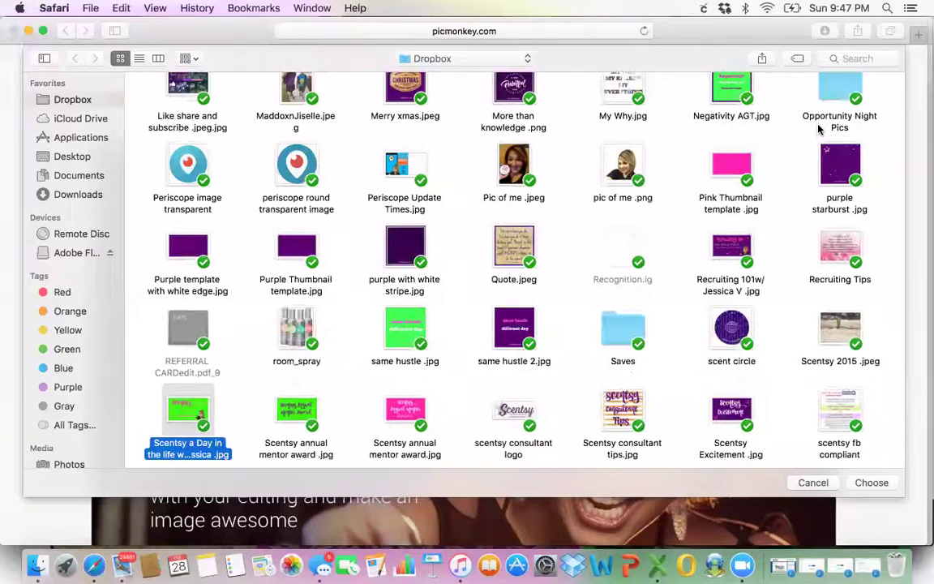
key("Up")
key("Up")
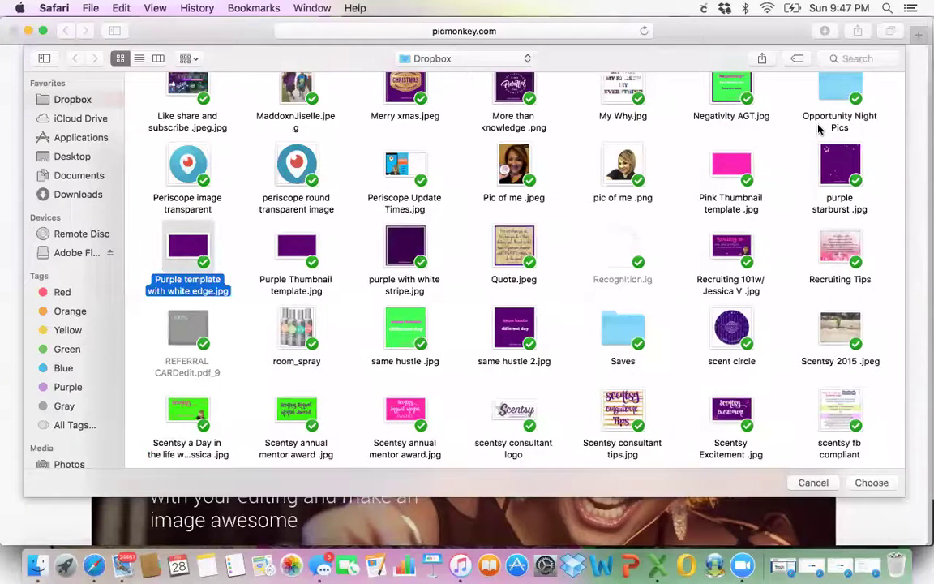
key("Up")
key("Up")
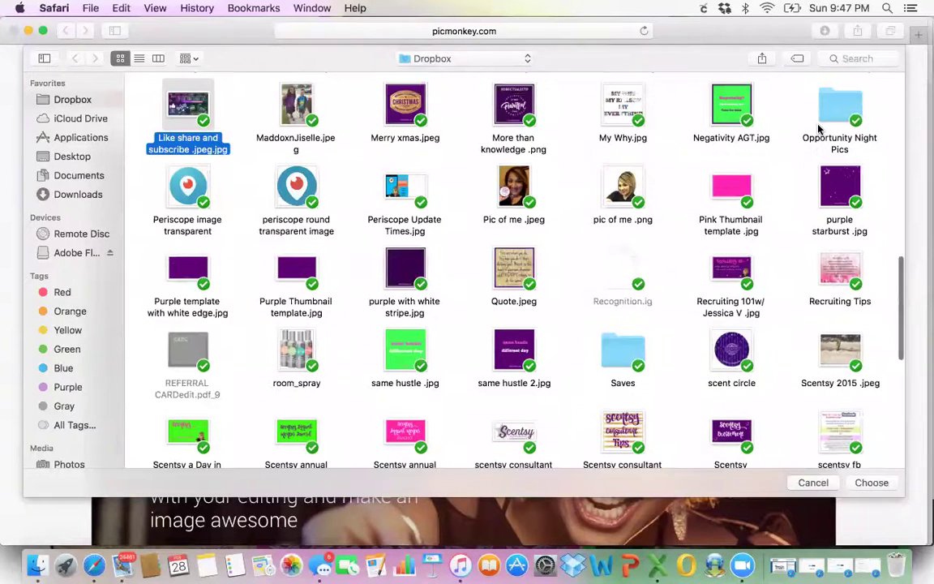
key("Up")
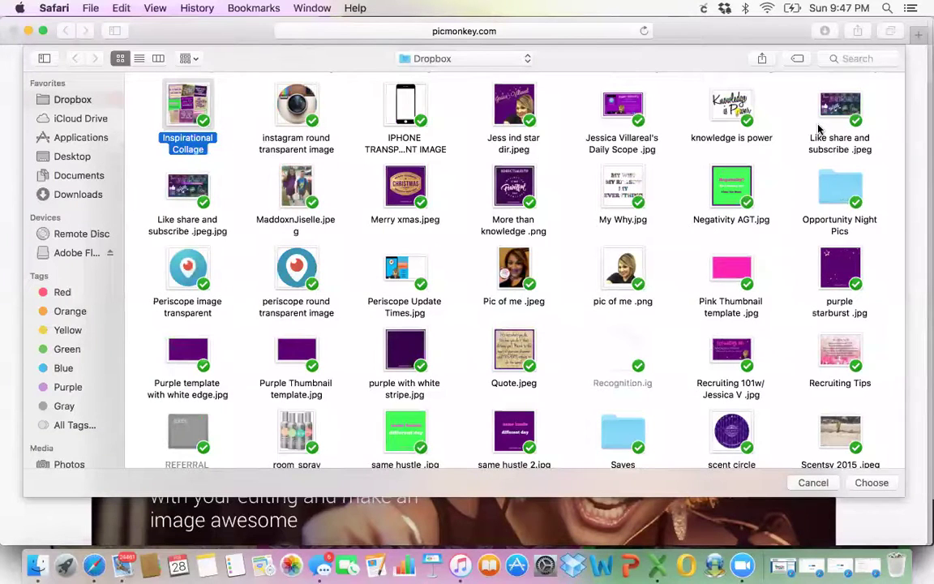
key("Up")
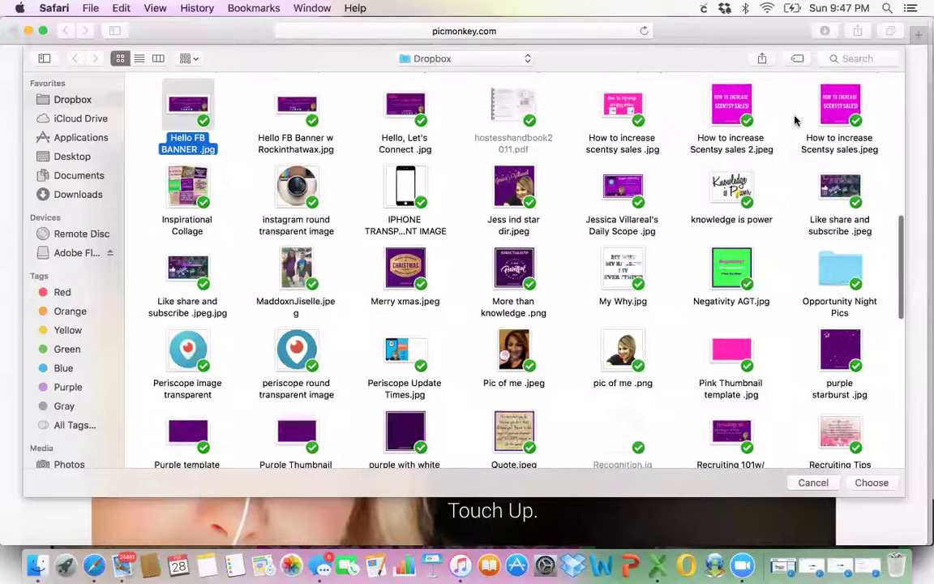
left_click(834, 193)
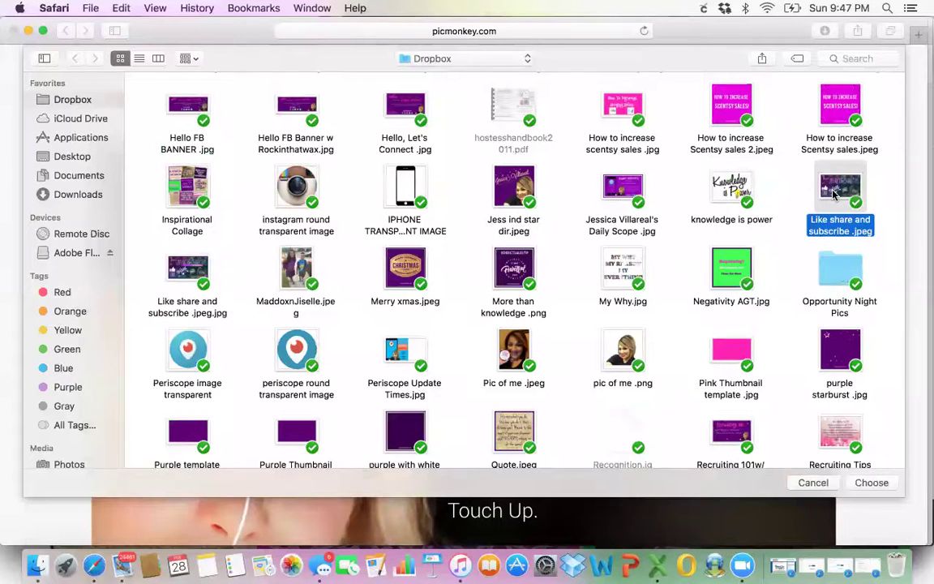
left_click(872, 484)
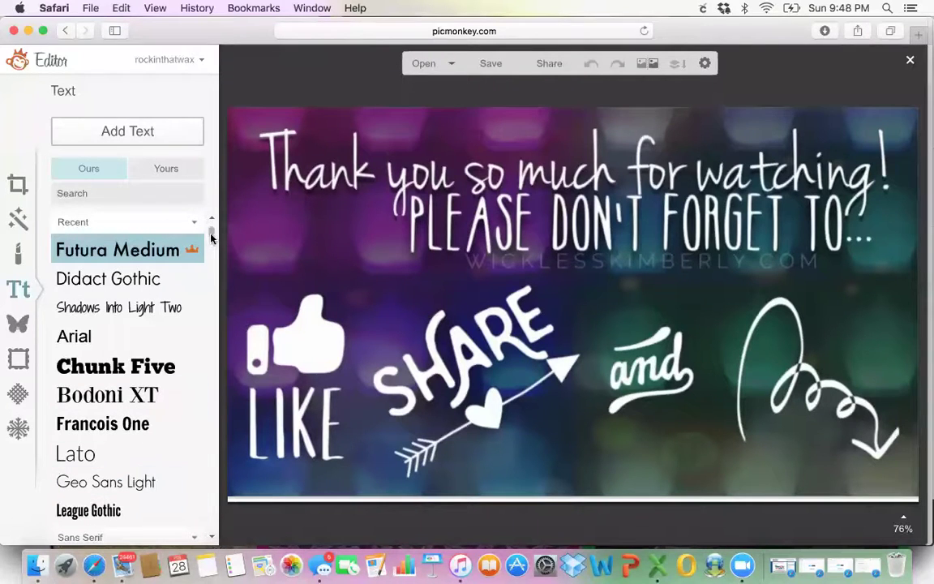
Add the straight ribbon overlay with notched ends from Banners, place it over the website address line, and enlarge it
left_click(18, 324)
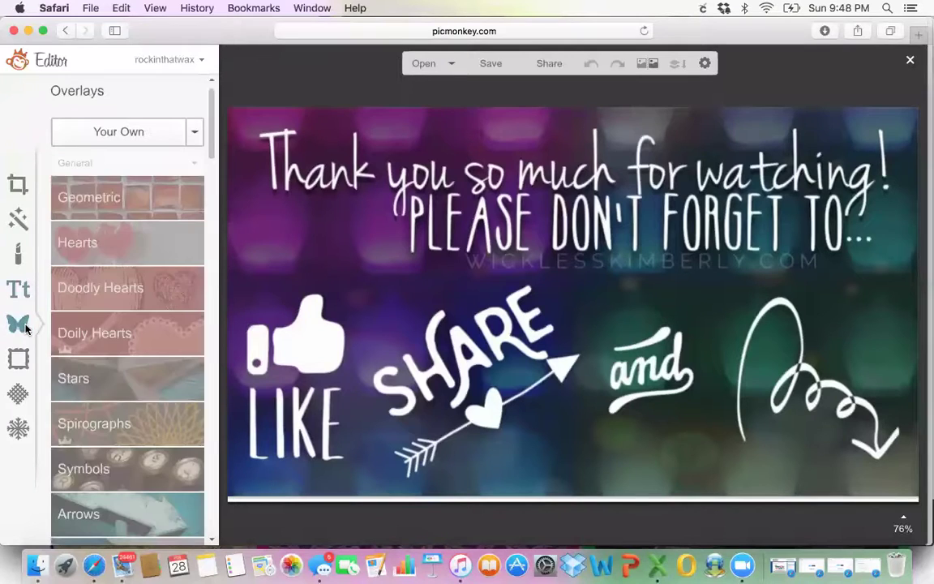
left_click_drag(207, 180, 217, 372)
left_click(169, 357)
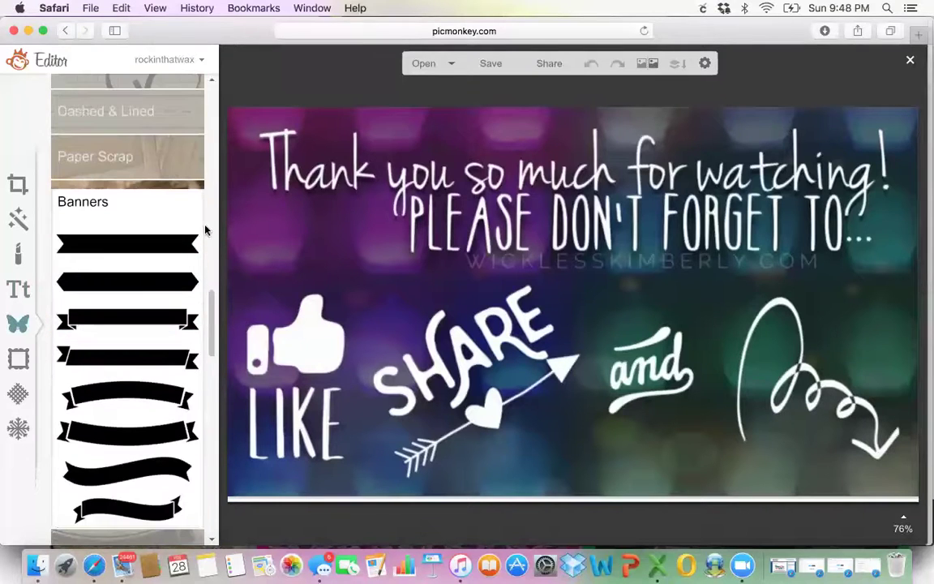
left_click(178, 243)
left_click_drag(596, 298, 596, 265)
left_click_drag(656, 265, 849, 267)
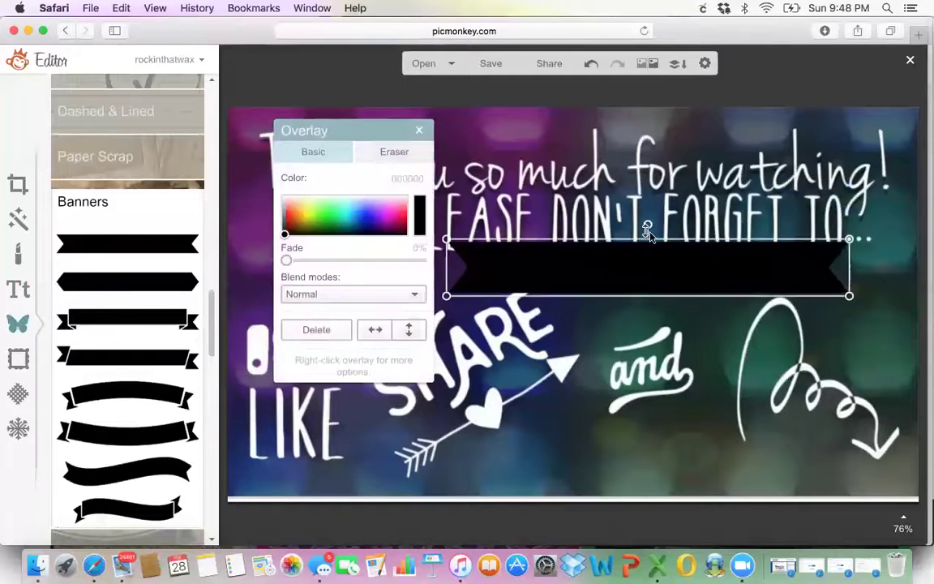
Shrink and reposition the black banner so it fits between the heading text and the SHARE graphic, over the start of the website address
left_click_drag(653, 235, 570, 282)
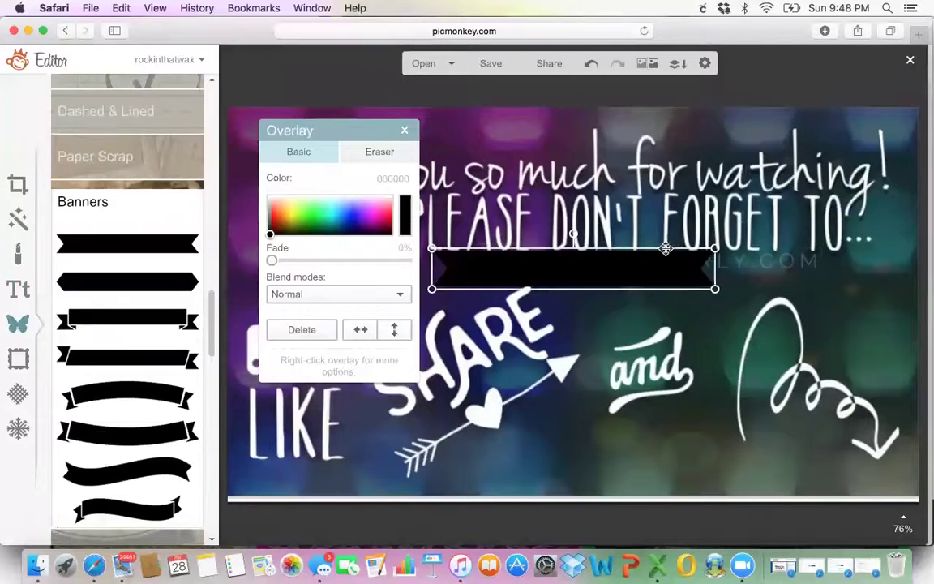
left_click_drag(664, 245, 831, 255)
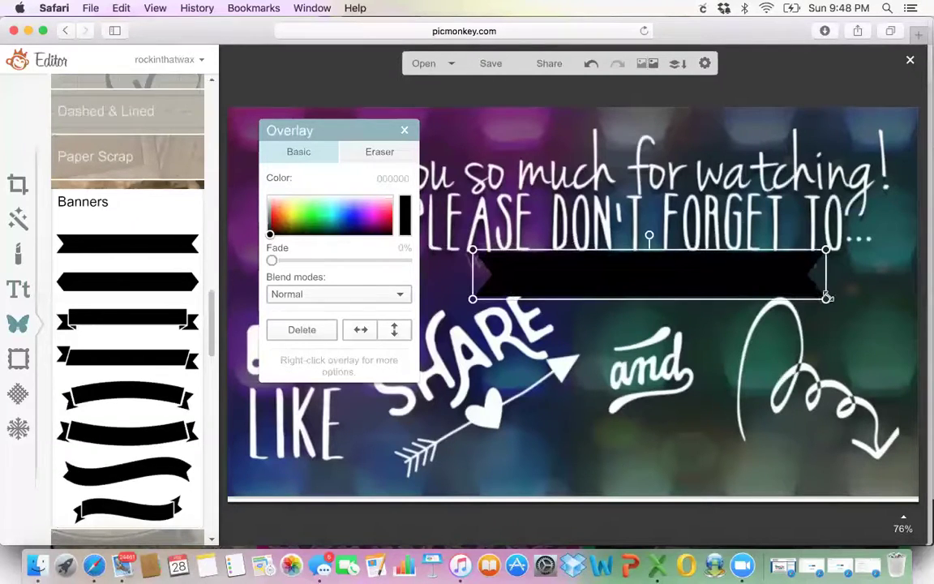
left_click_drag(825, 298, 822, 287)
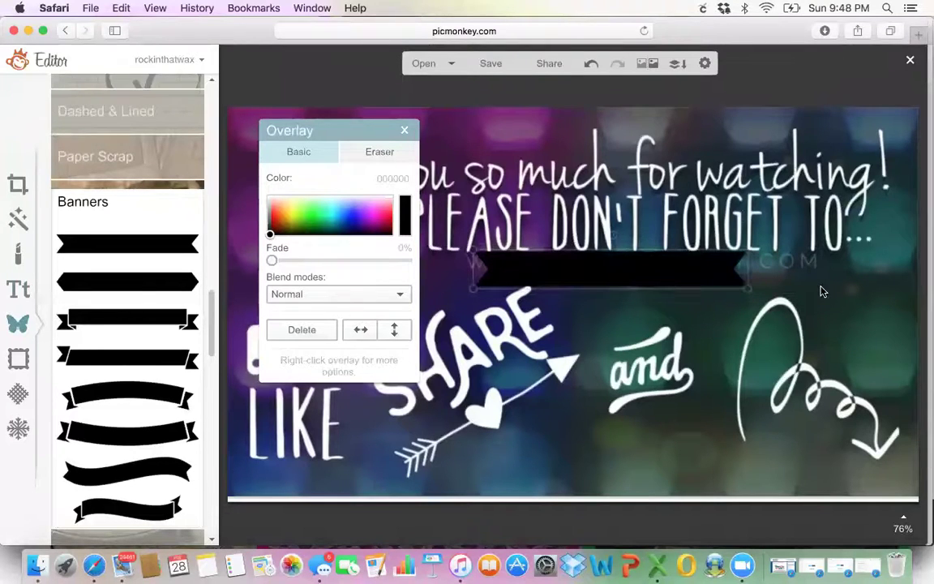
mouse_move(703, 269)
left_mouse_down()
mouse_move(667, 274)
mouse_move(708, 287)
left_mouse_up()
left_click_drag(708, 286, 705, 283)
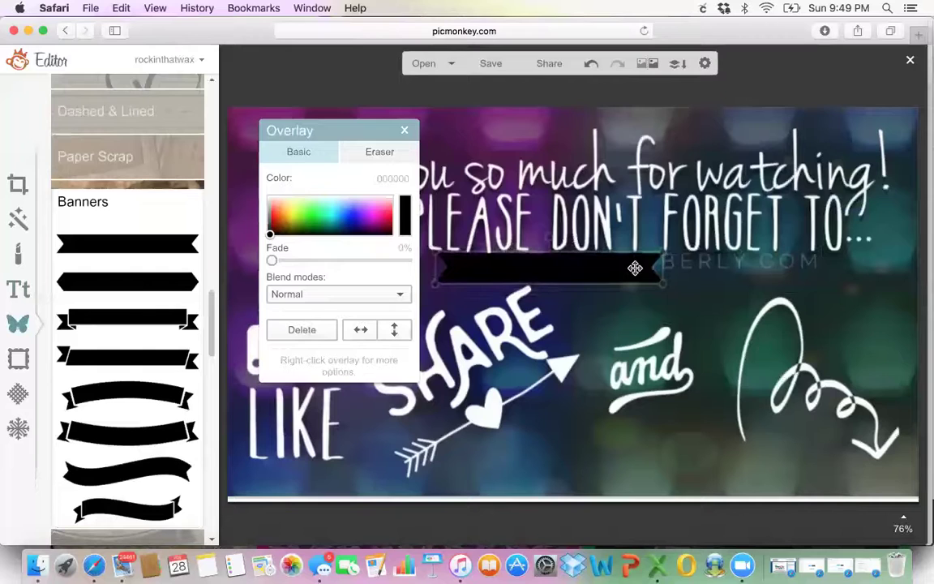
left_click(634, 268)
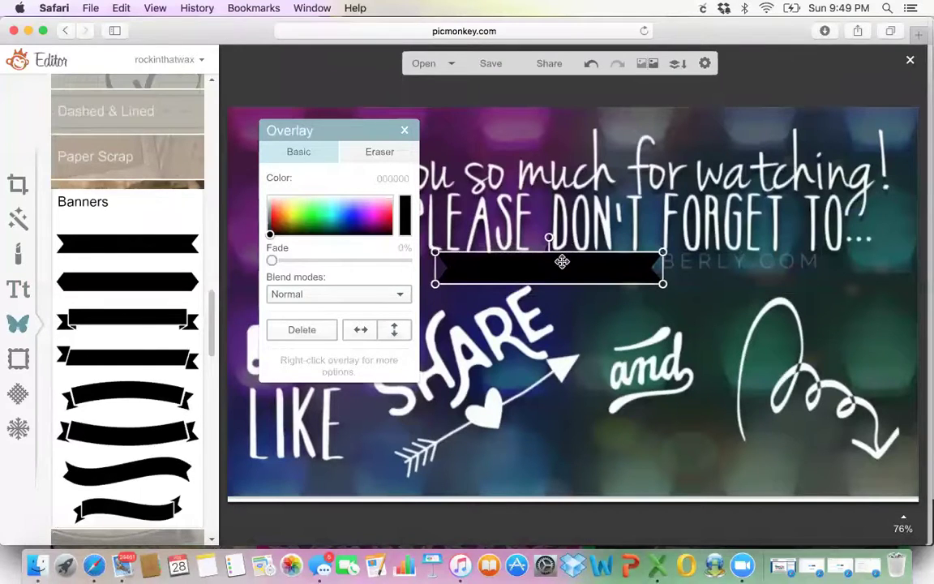
left_click(538, 290)
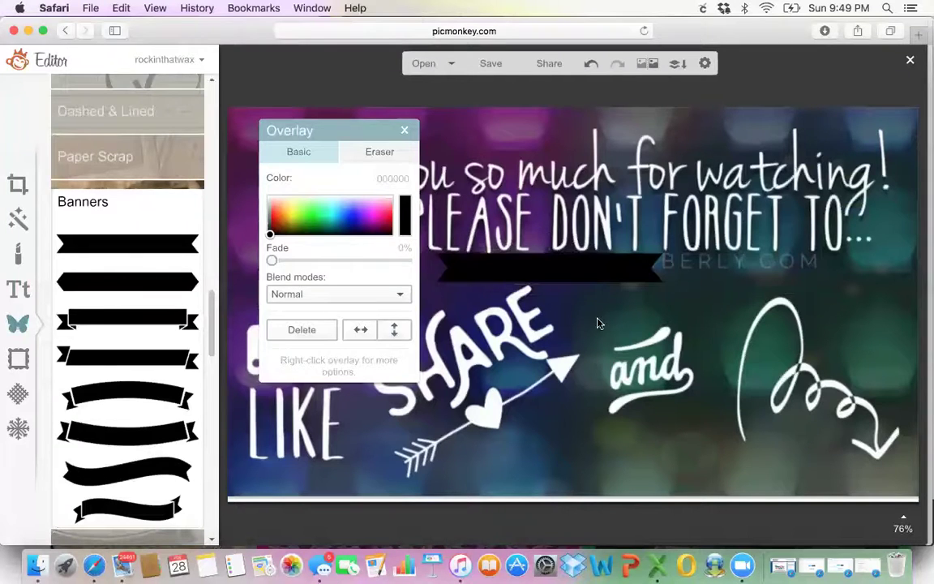
Show the black banner's layering and duplication options without applying any
left_click(585, 266)
right_click(586, 266)
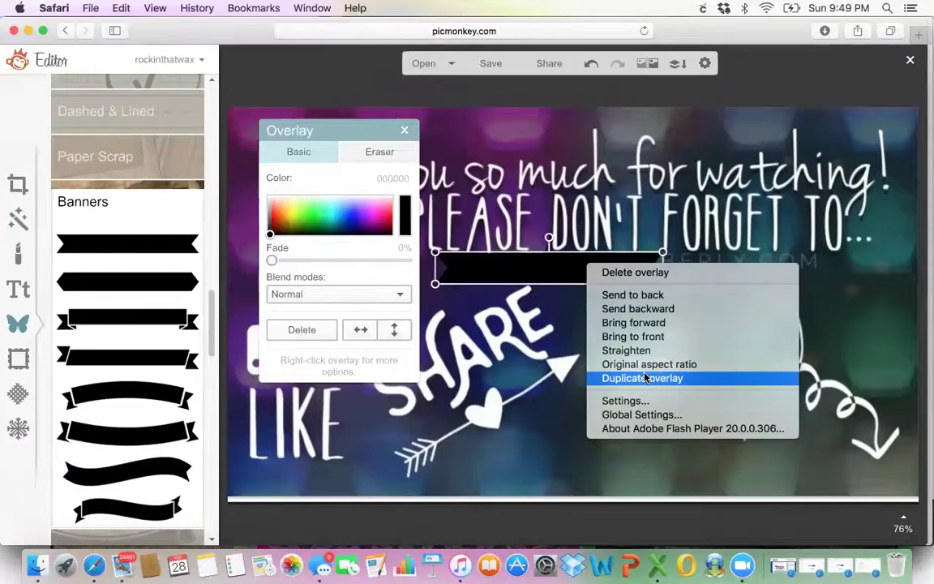
left_click(564, 303)
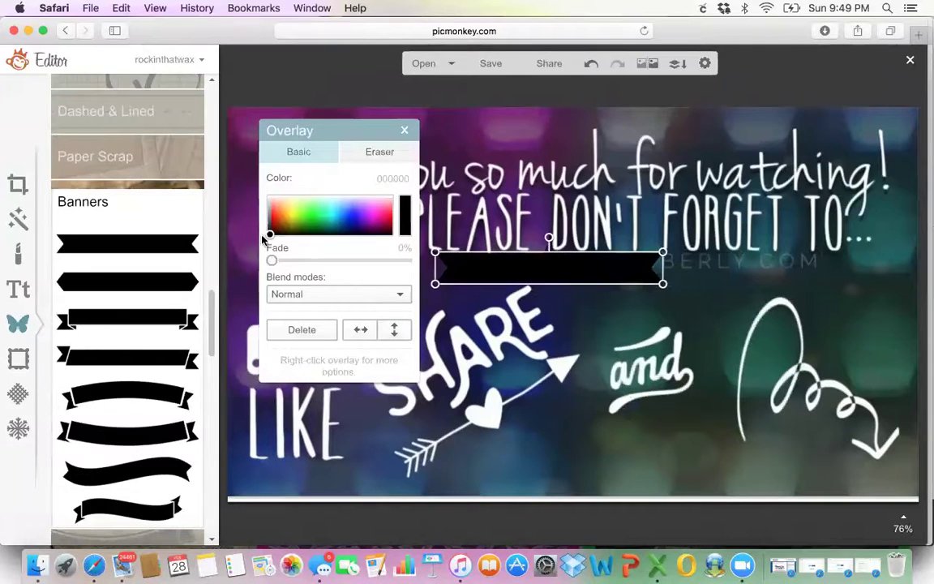
Recolor the banner overlay to pink e200b4 and deselect it
left_click(313, 229)
left_click_drag(362, 211, 376, 219)
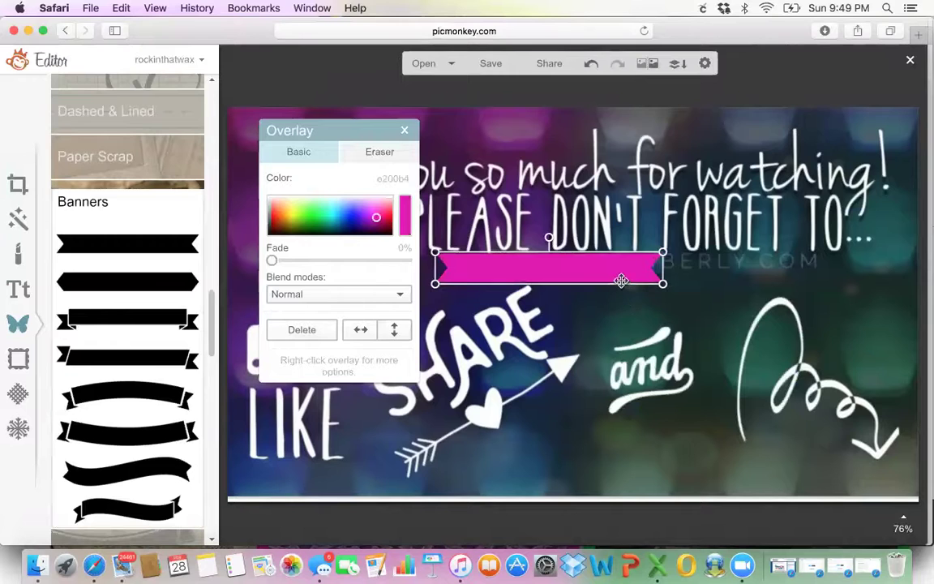
left_click(723, 276)
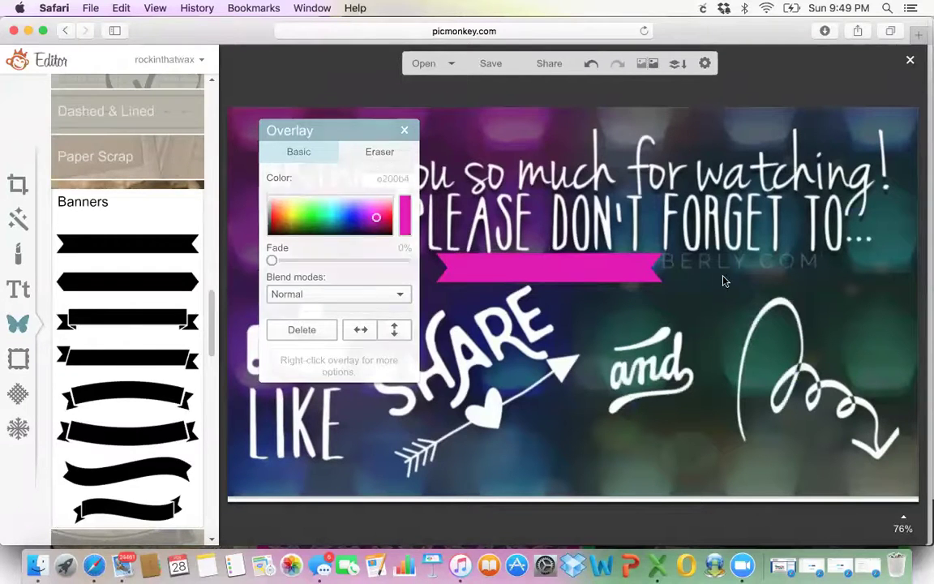
Duplicate the pink banner and align the copy with the original to cover the rest of the website address
right_click(595, 268)
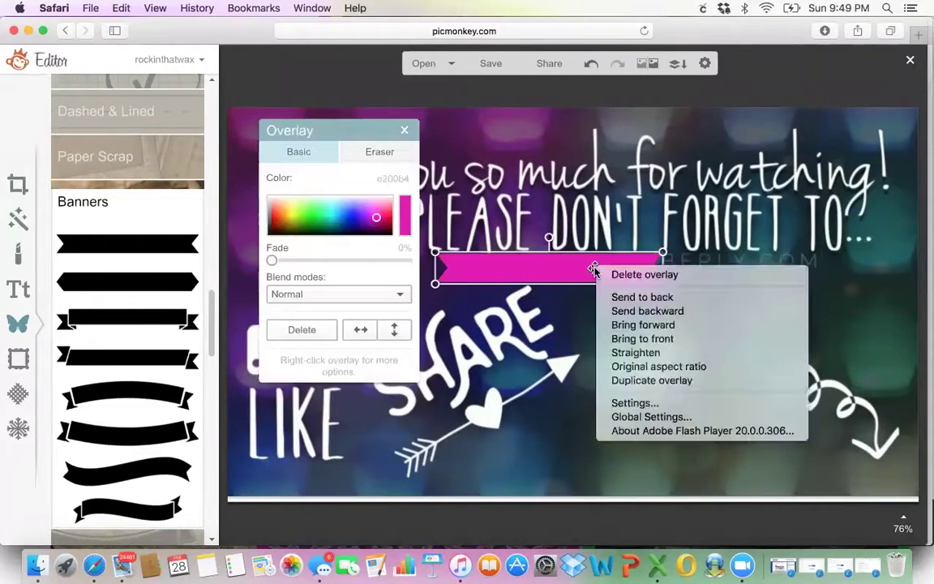
left_click(646, 380)
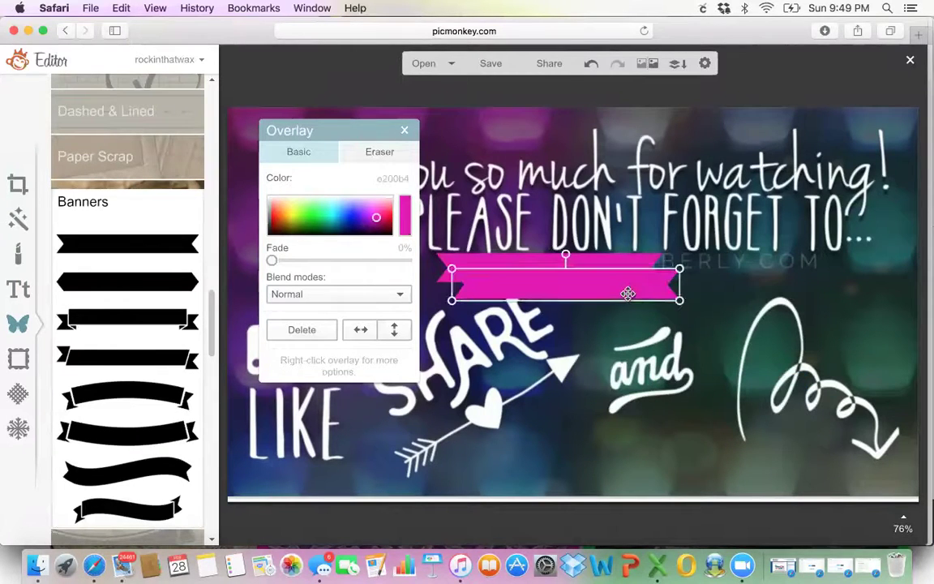
left_click_drag(630, 293, 788, 276)
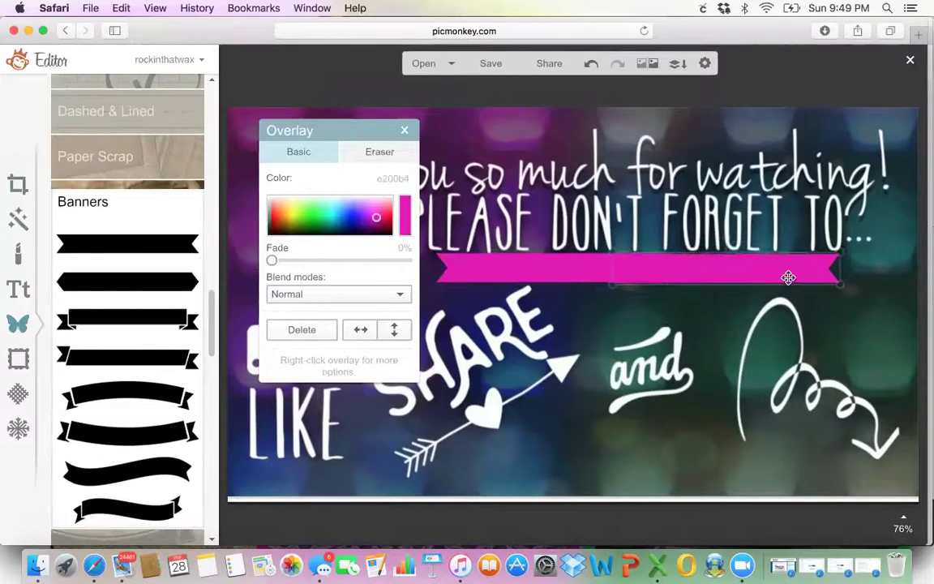
left_click(876, 334)
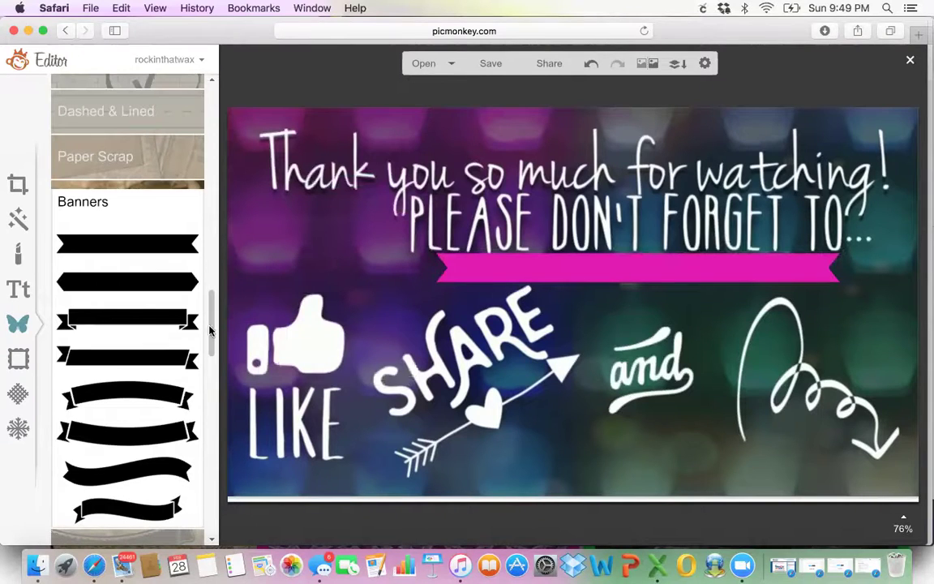
Add a Futura Medium text box and place it over the middle of the pink banner
left_click(18, 289)
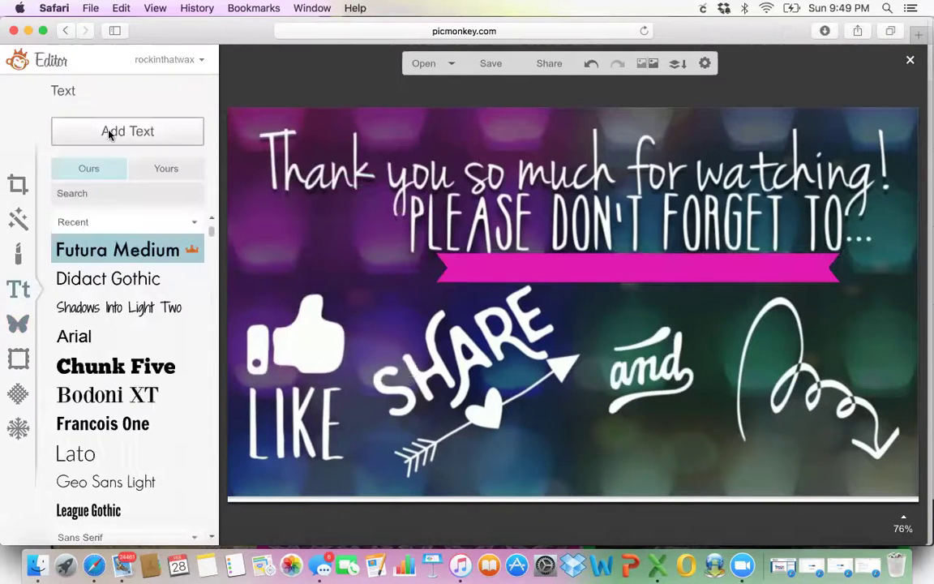
left_click(110, 134)
left_click_drag(568, 322, 655, 266)
left_click(632, 271)
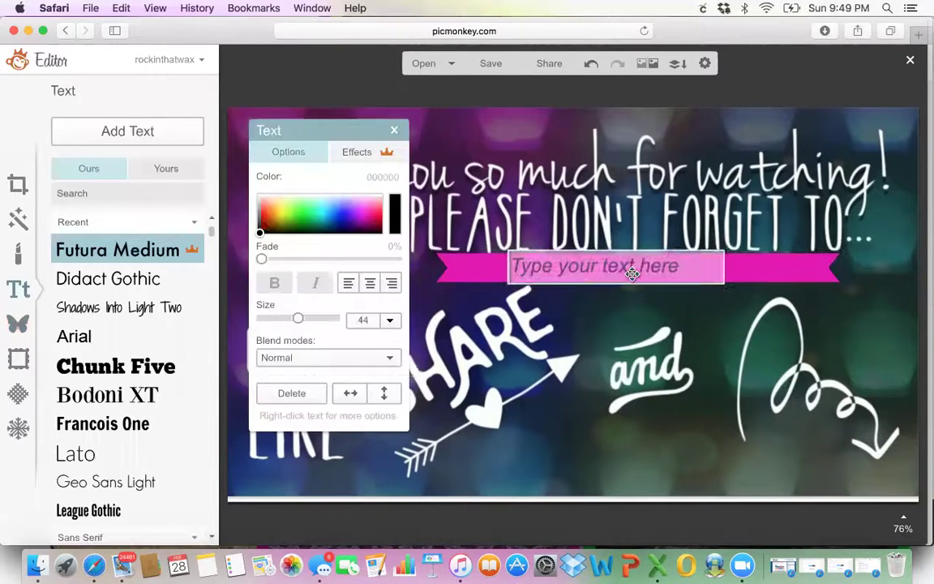
type("www.rockinthatwax.com")
key("BackSpace")
key("BackSpace")
key("BackSpace")
key("BackSpace")
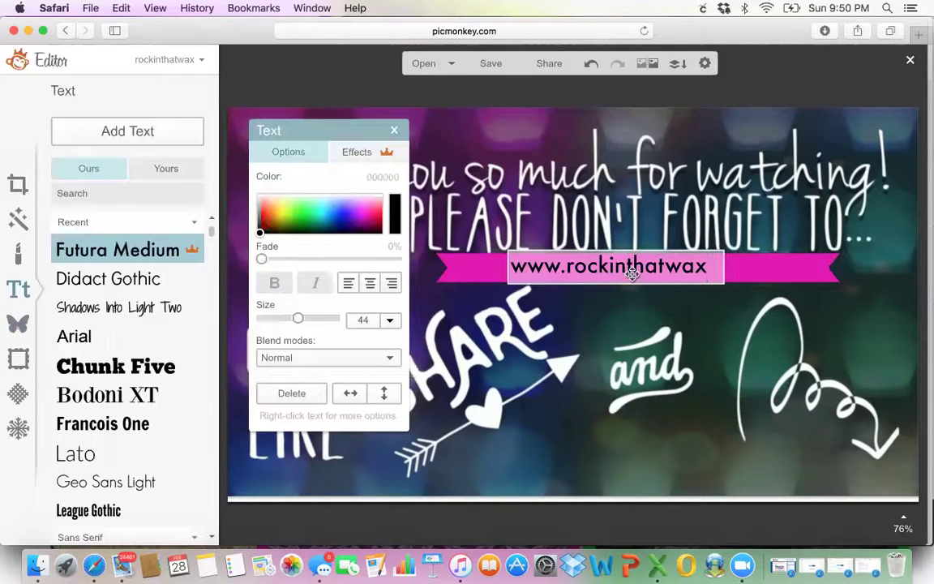
type(".com")
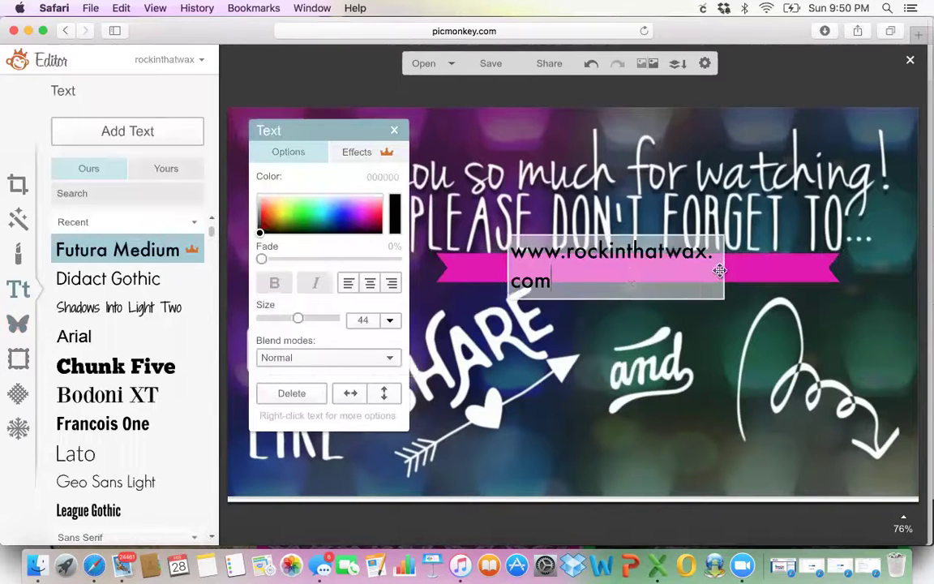
left_click(722, 263)
left_click_drag(724, 264, 777, 262)
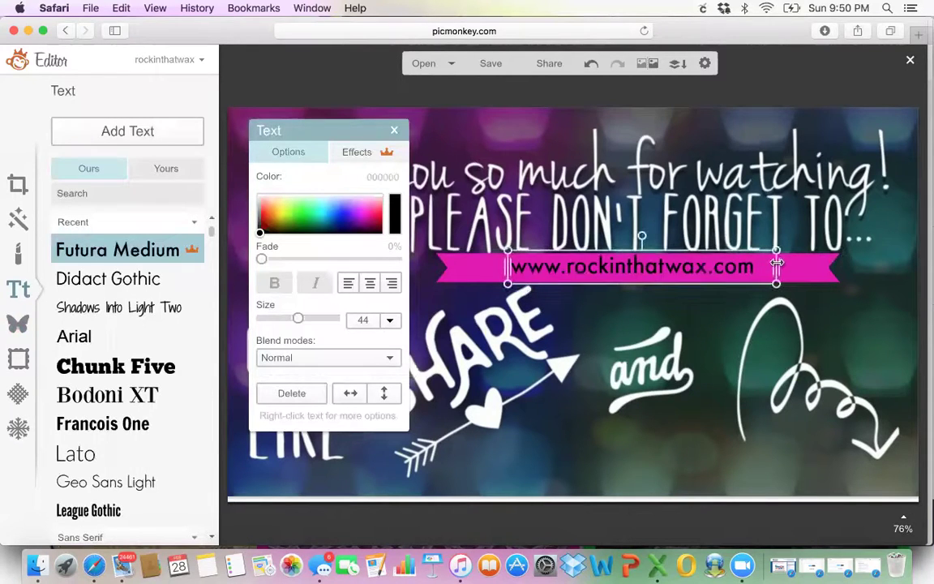
Recolor the website address on the banner to near-white and deselect the text
double_click(640, 257)
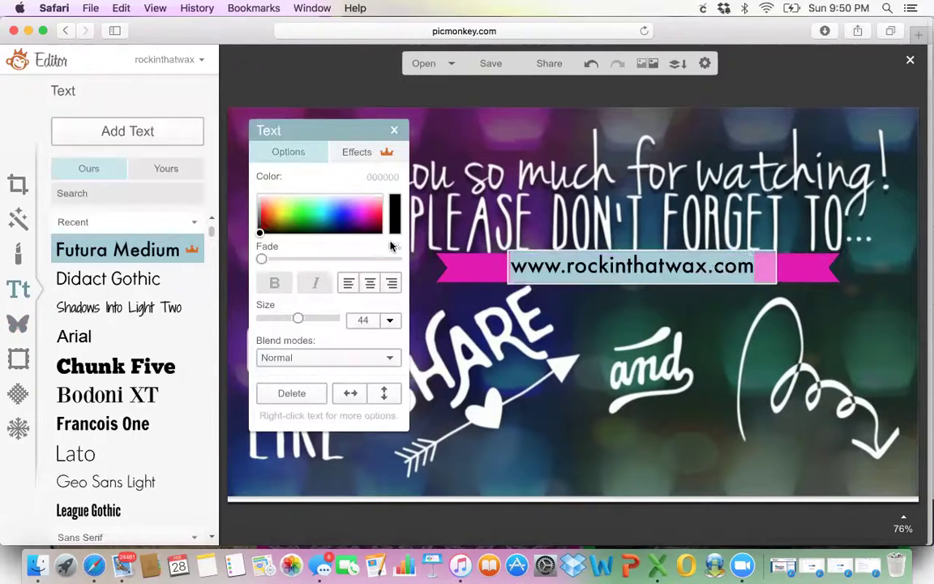
left_click_drag(357, 196, 387, 179)
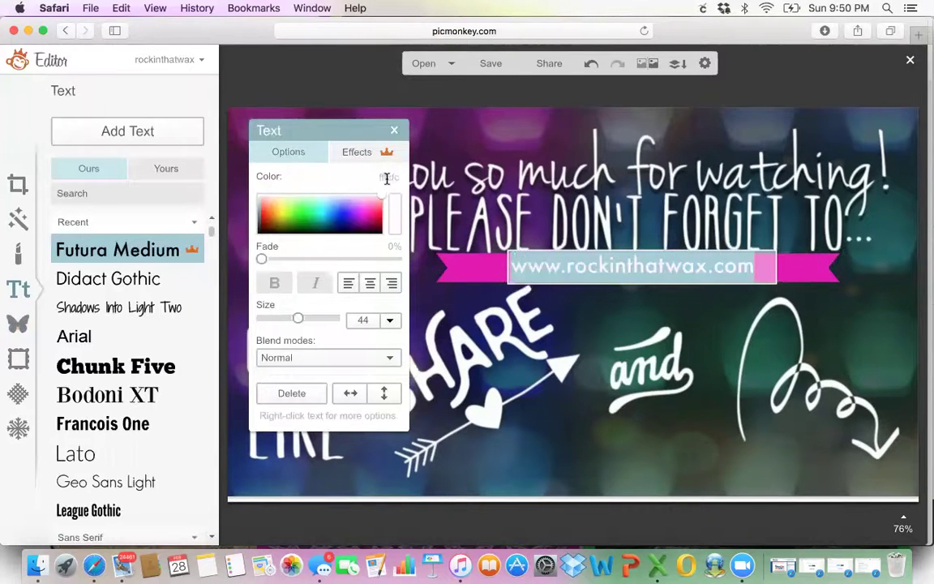
left_click(793, 289)
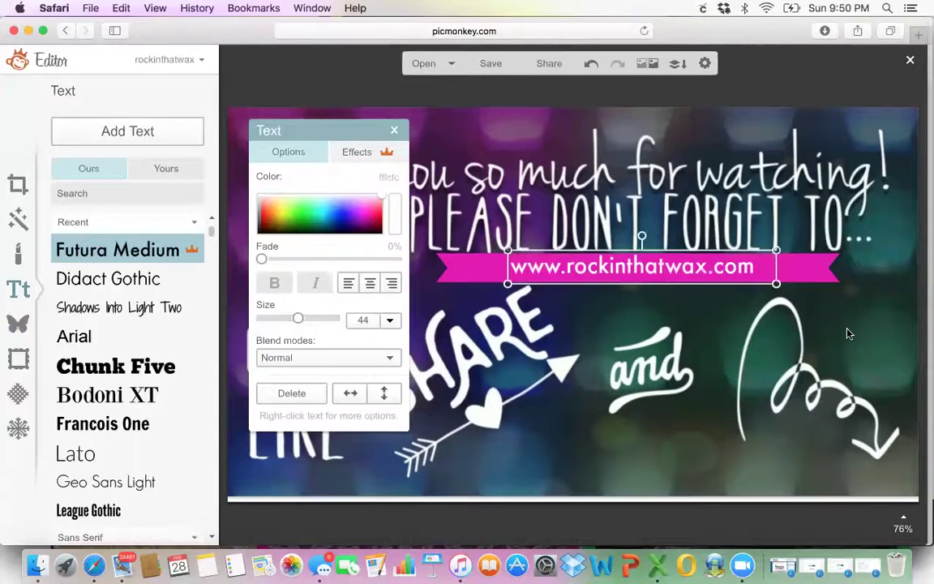
left_click(875, 296)
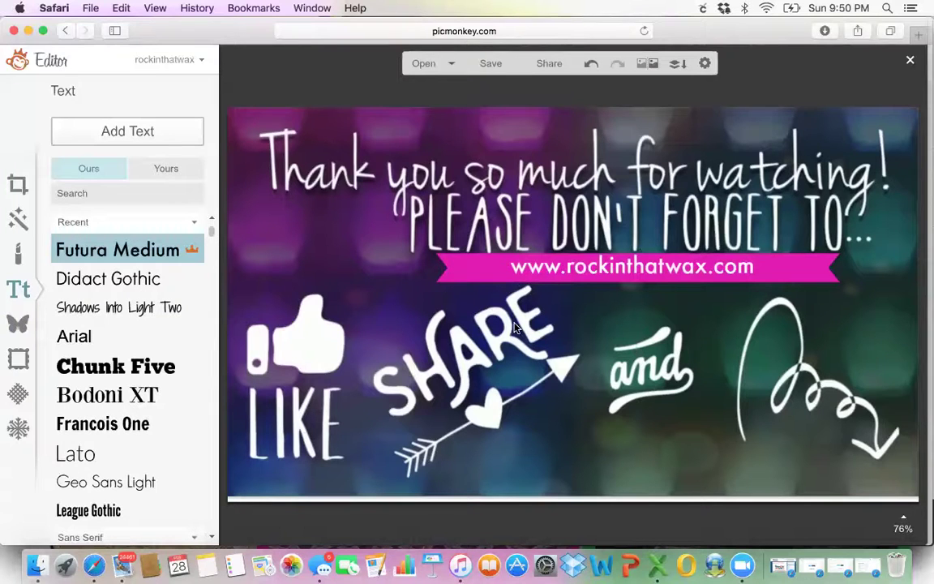
left_click(18, 324)
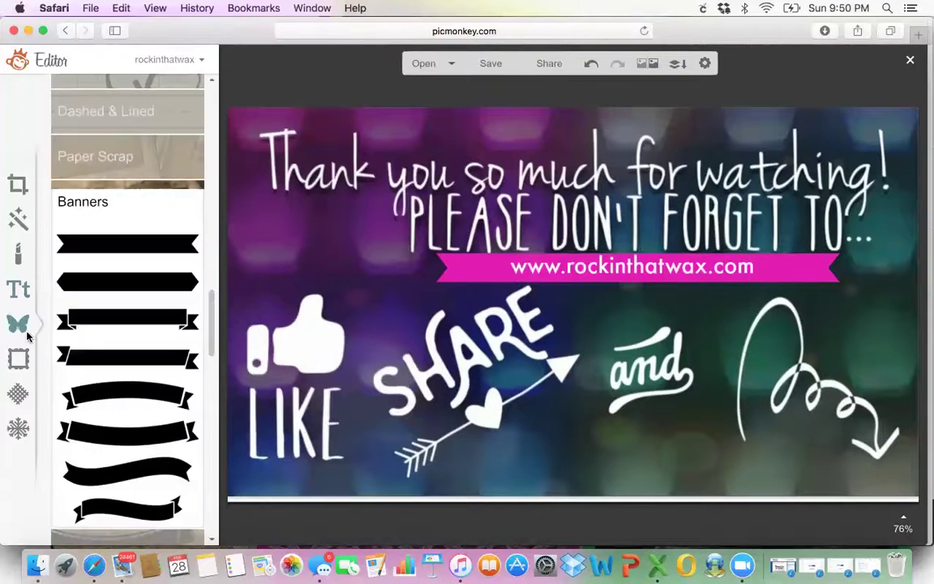
left_click_drag(205, 321, 234, 464)
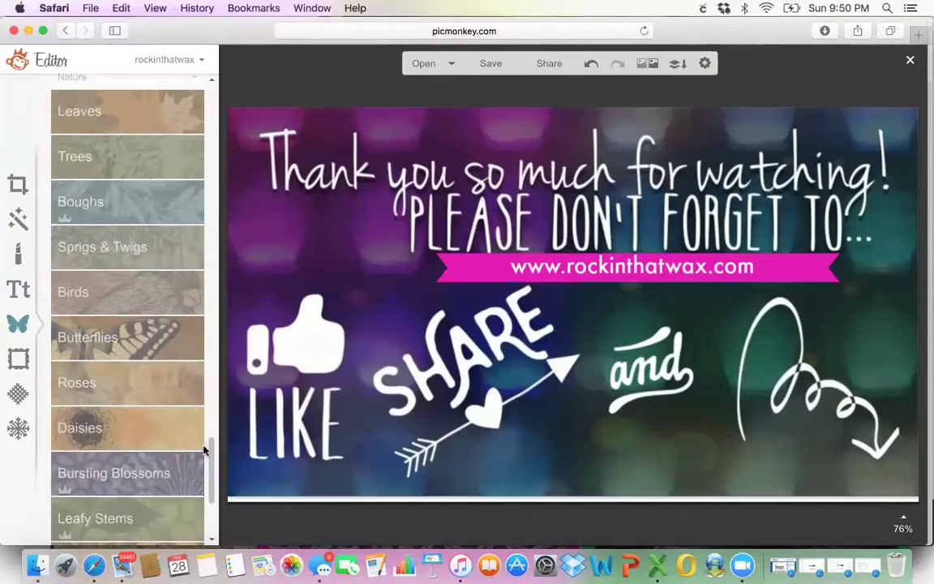
left_click_drag(210, 452, 5, 87)
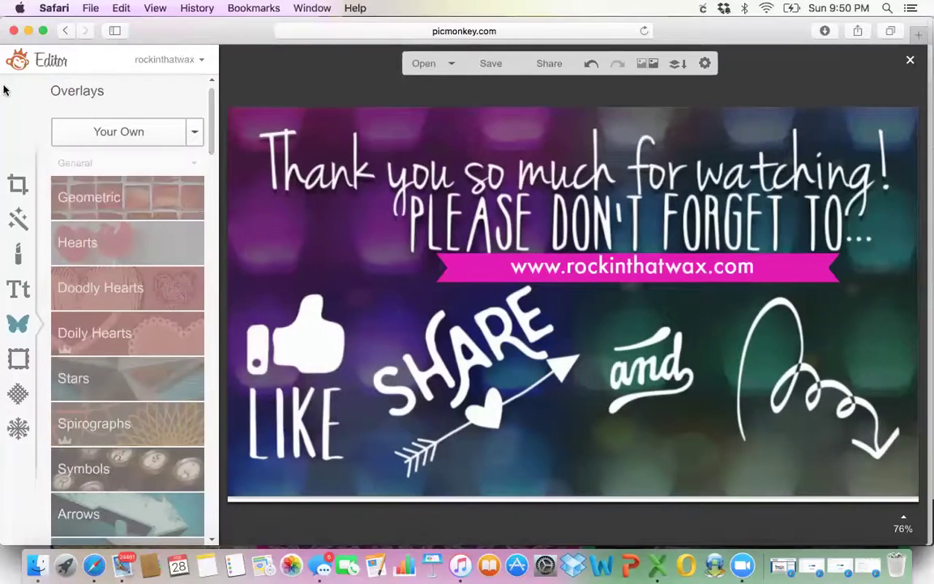
Leave the thank-you graphic without saving its changes and show the source choices for a photo to edit
left_click(67, 34)
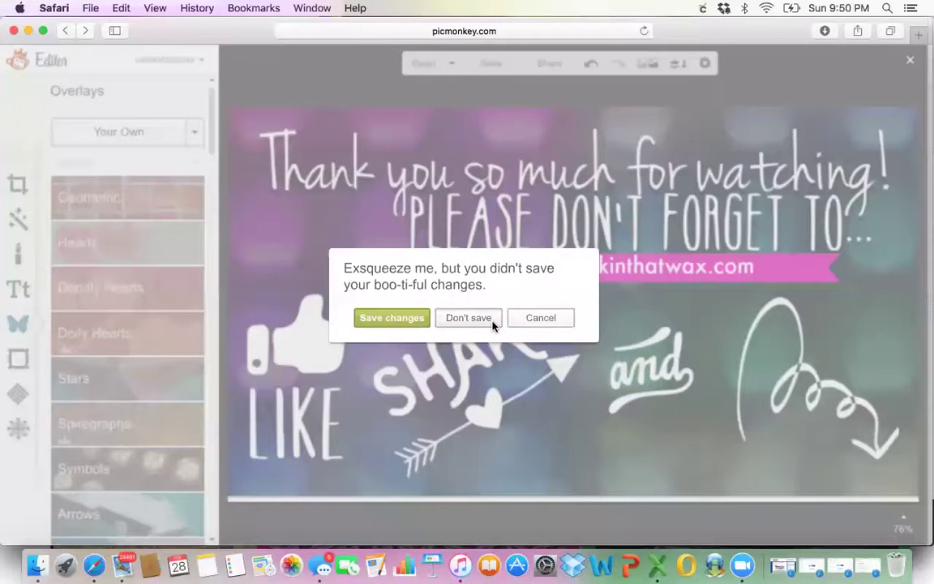
left_click(468, 318)
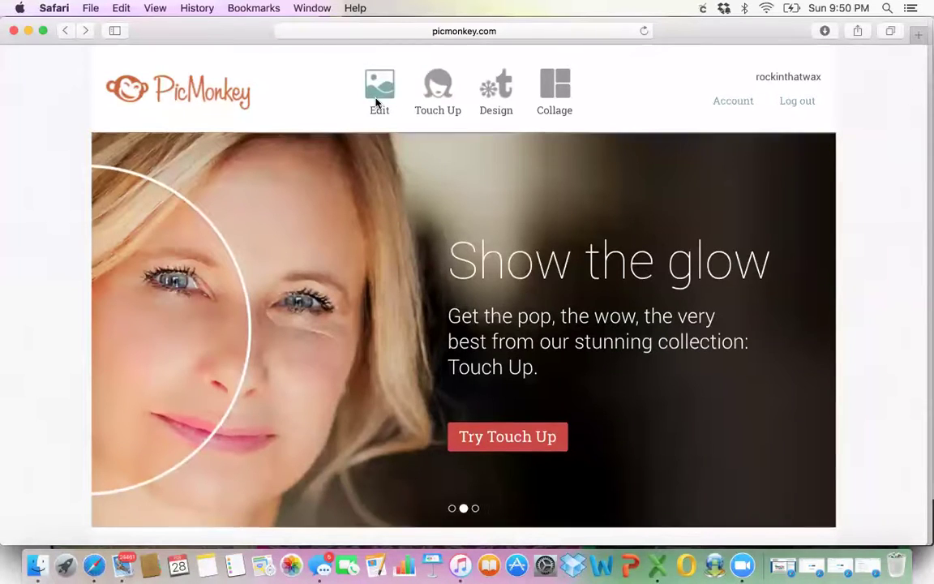
left_click(378, 96)
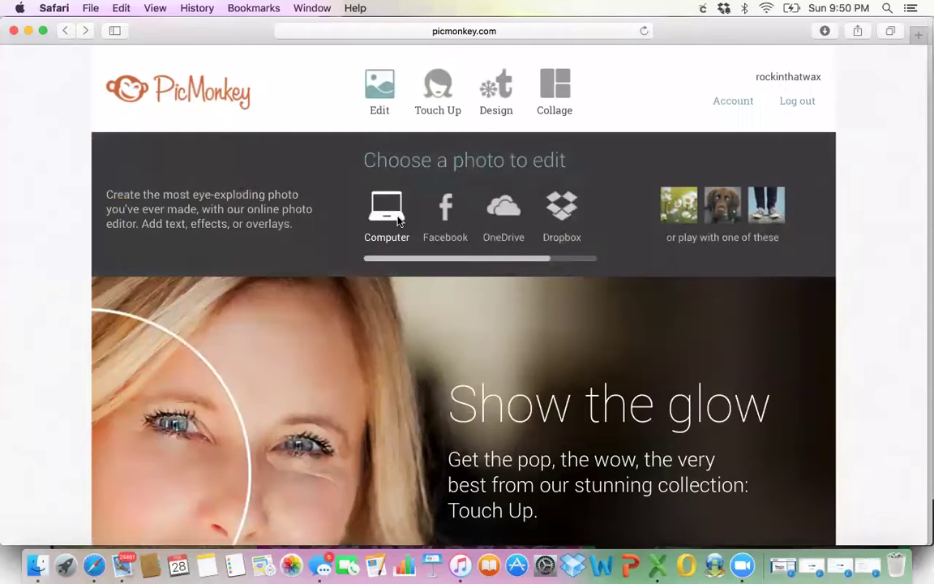
Start a collage and load the side-profile selfie with lettering on the cheek from the Selfies album
left_click(549, 95)
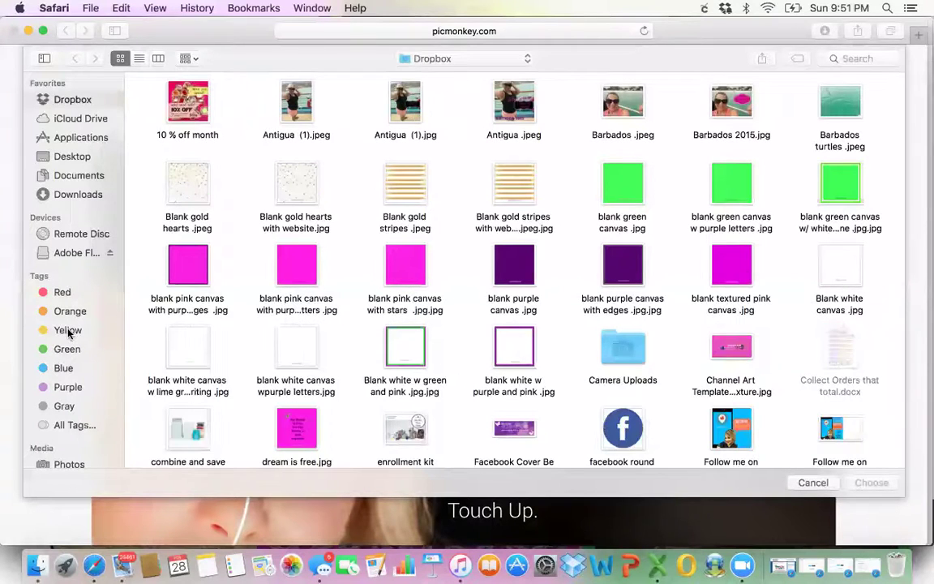
left_click(73, 466)
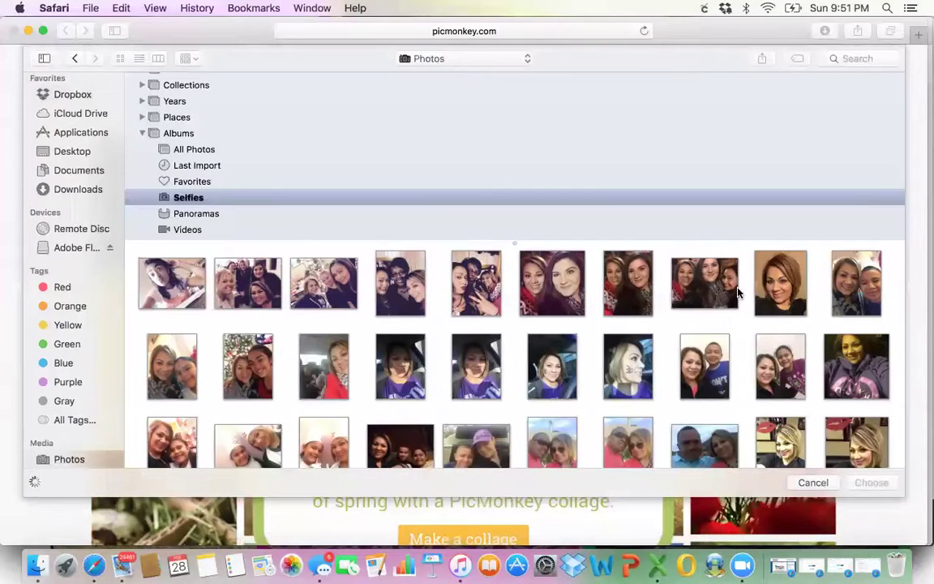
double_click(623, 366)
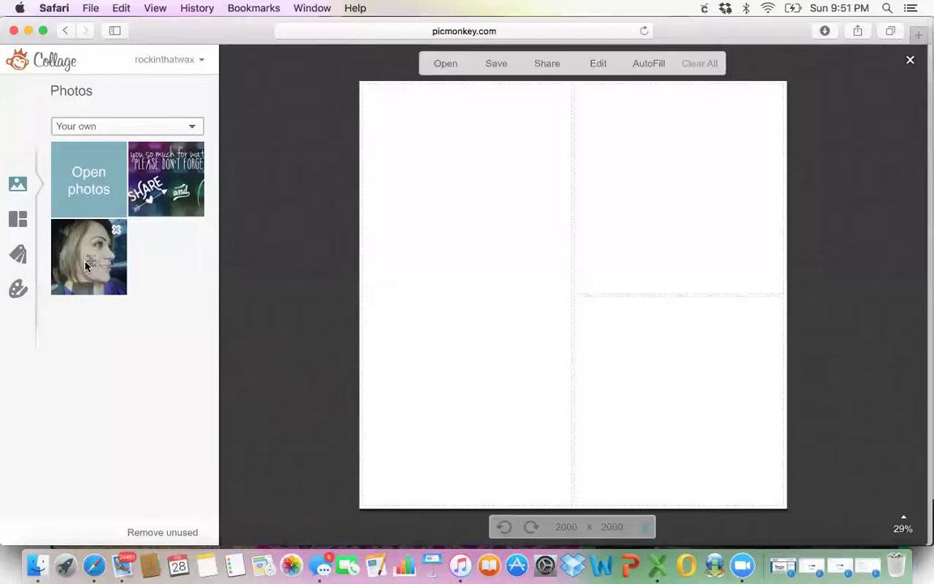
Reduce the collage layout to two tall side-by-side cells and fill both with the side-profile selfie
left_click_drag(86, 265, 543, 228)
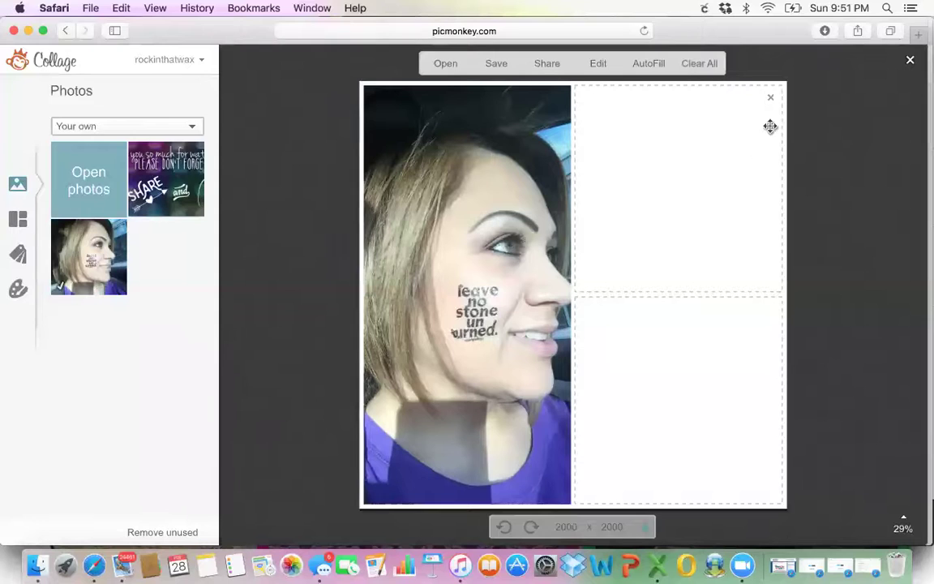
left_click(771, 97)
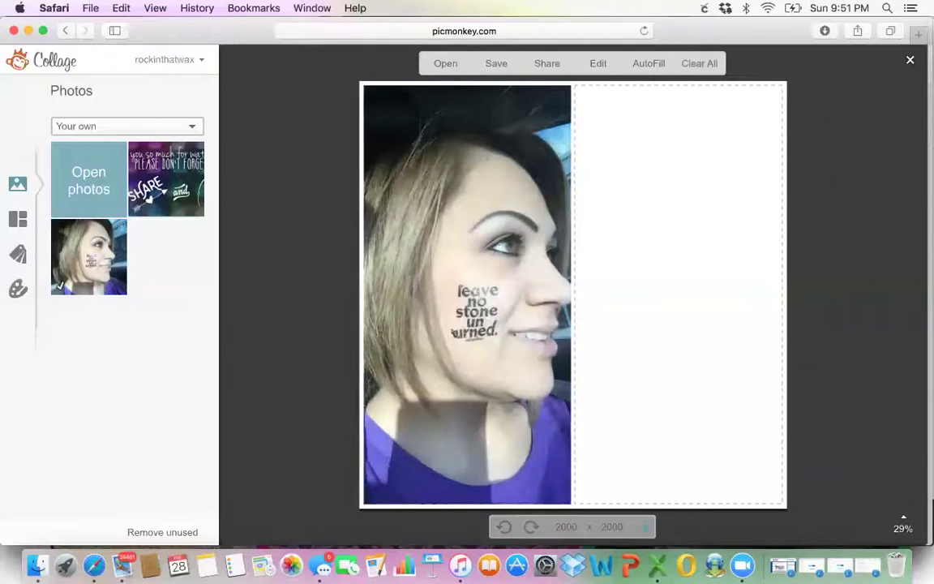
left_click(642, 68)
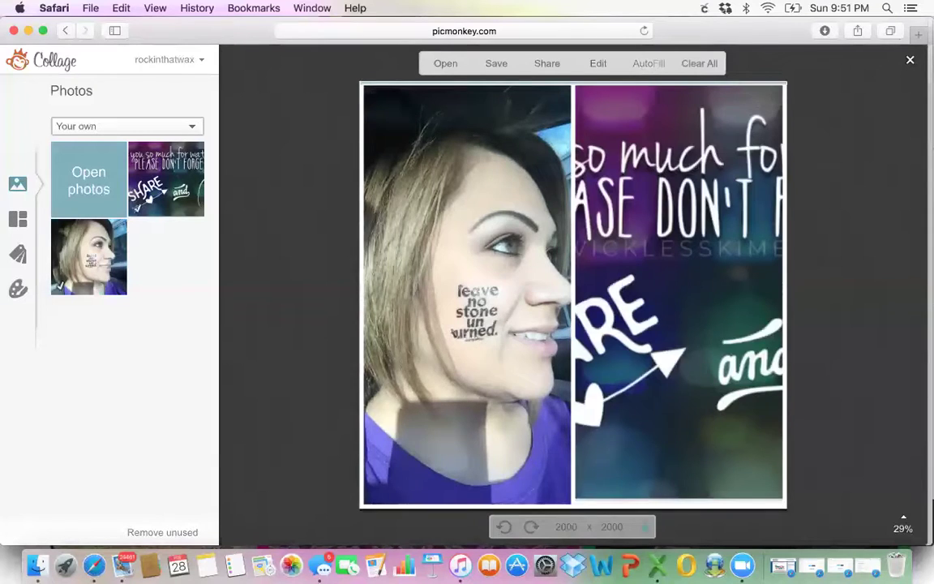
left_click_drag(89, 256, 578, 248)
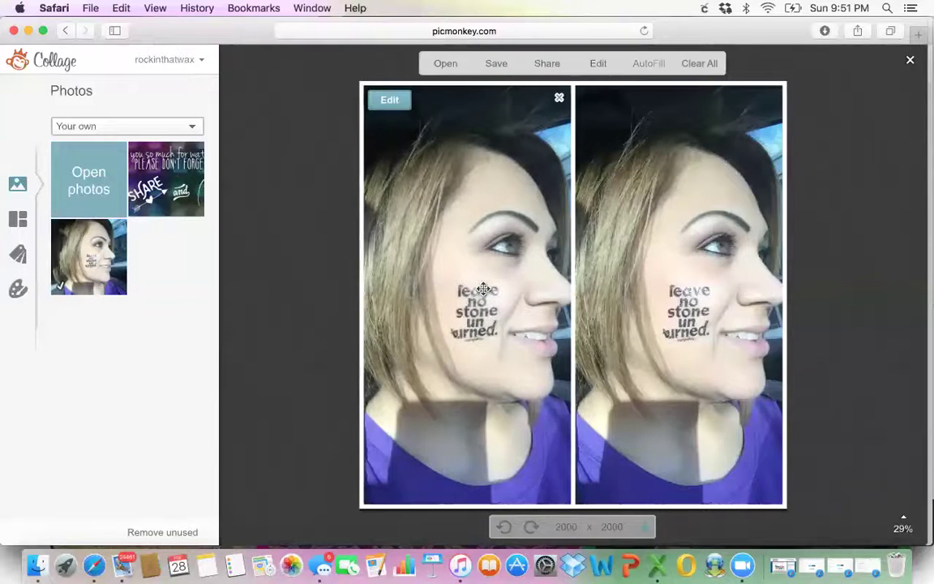
Flip the left selfie horizontally so it mirrors the right one, and close its image editing options
left_click(390, 101)
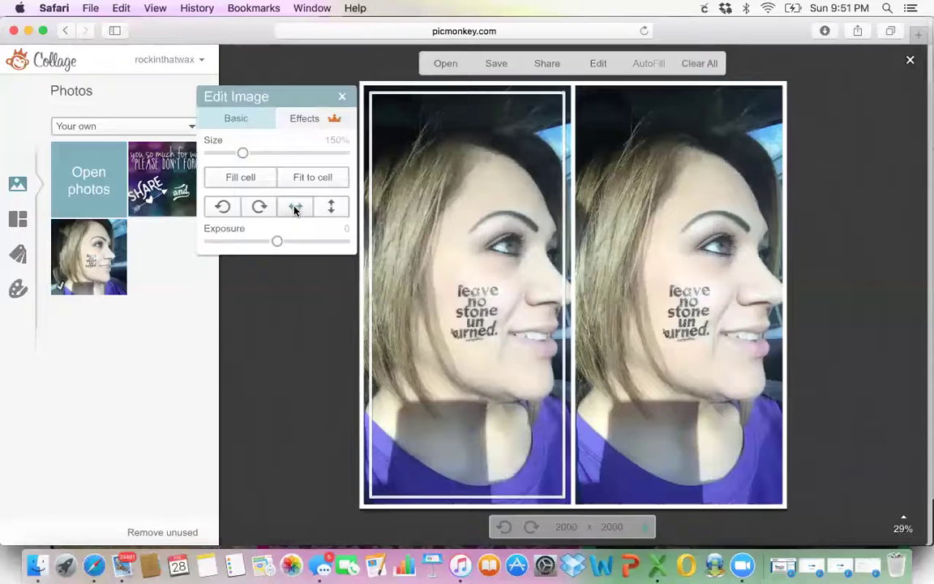
left_click(296, 209)
mouse_move(730, 313)
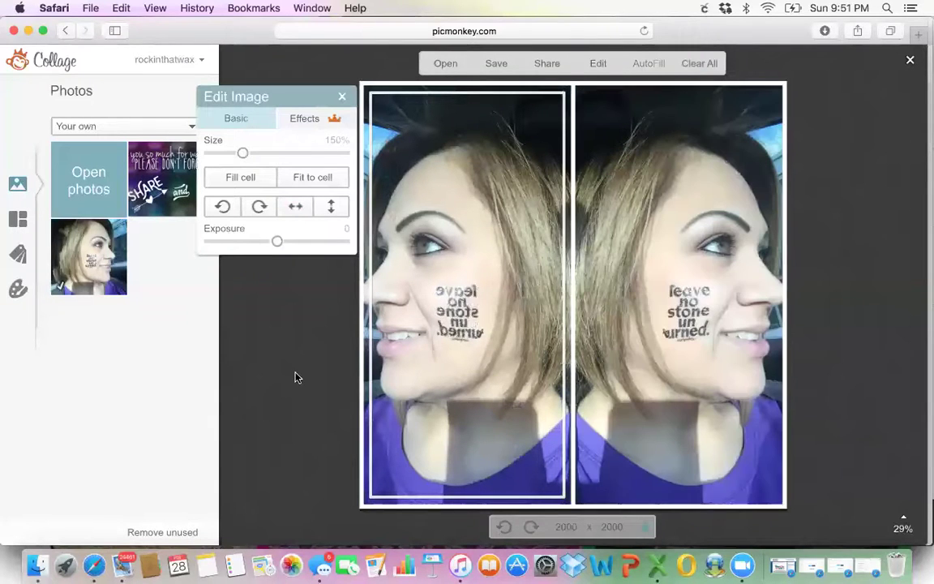
left_click(297, 377)
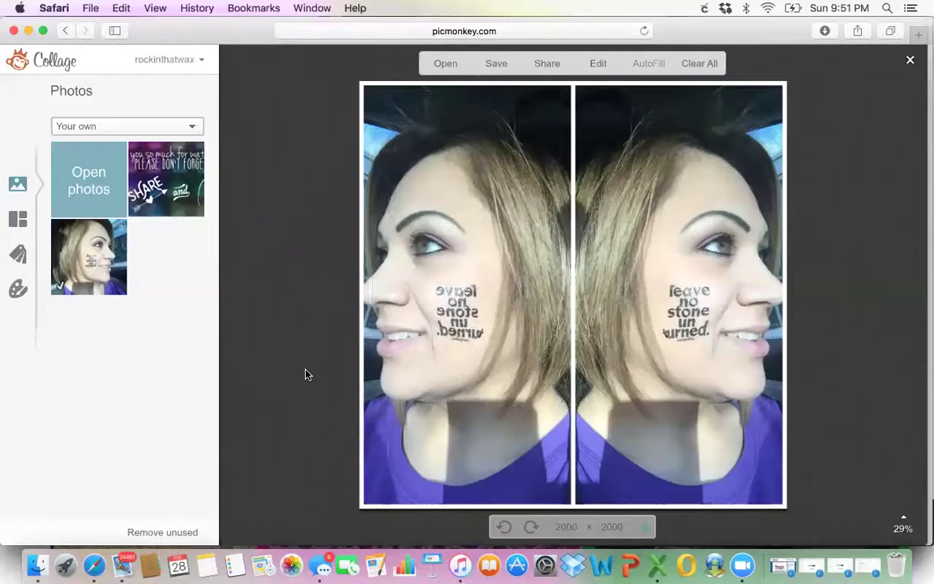
mouse_move(697, 302)
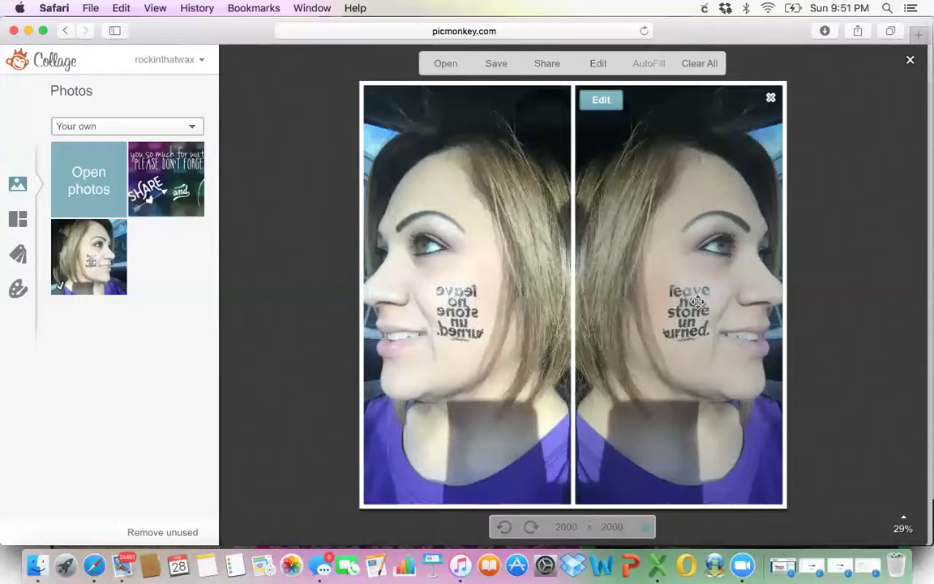
Reduce the collage's background spacing to the minimum so the two photos meet without a white gap
left_click(18, 289)
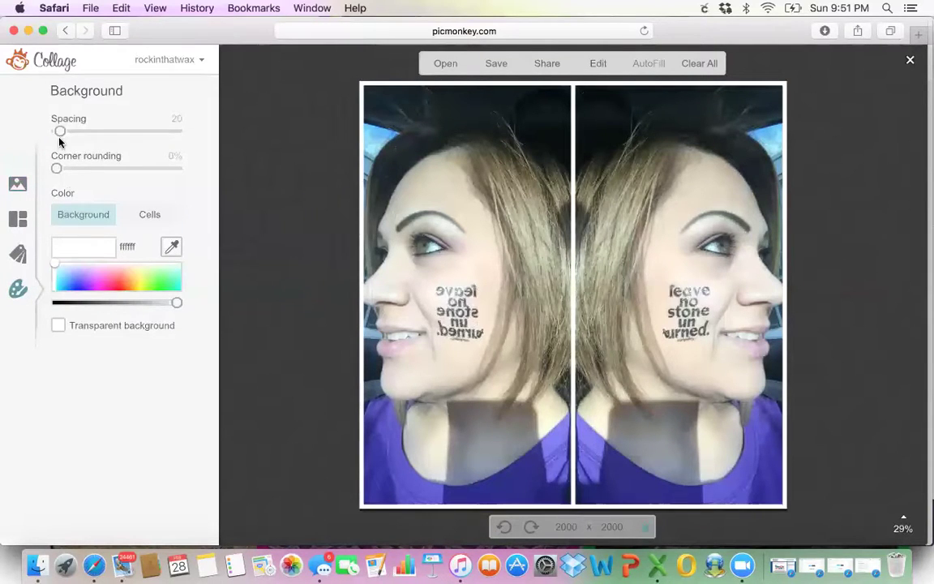
left_click_drag(59, 132, 42, 133)
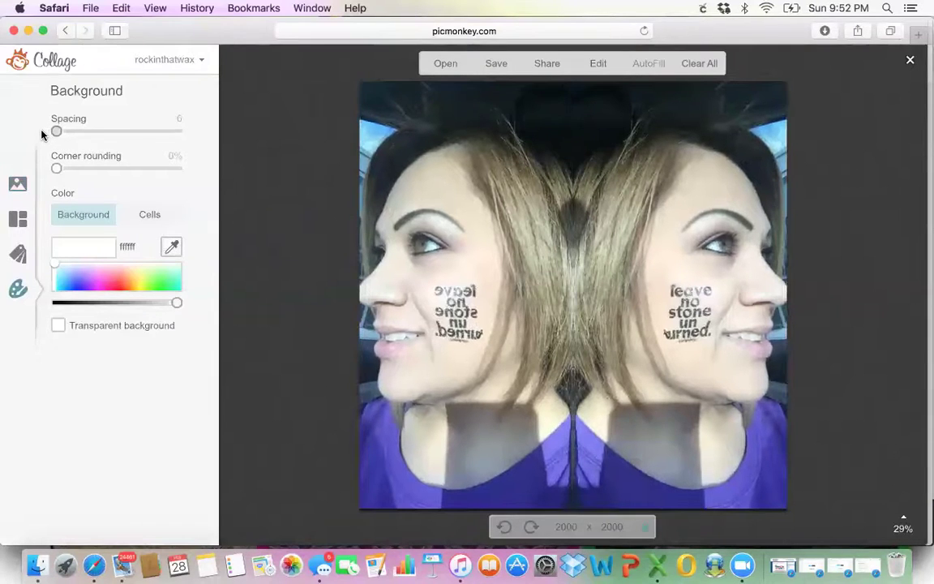